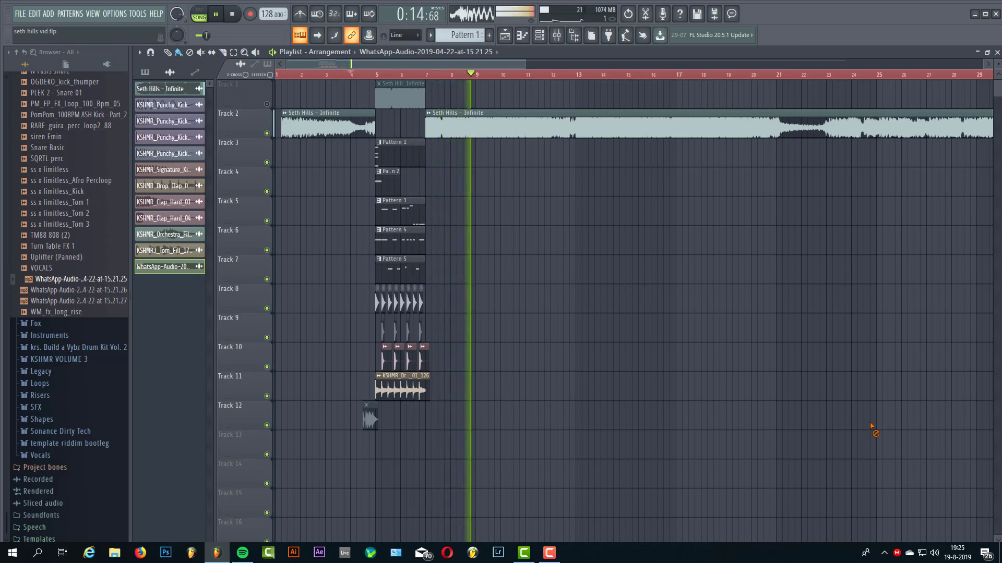
Play the drop section and audition the parts on Tracks 6 and 7 together and Track 5 on its own.
{"action": "key", "text": "space"}
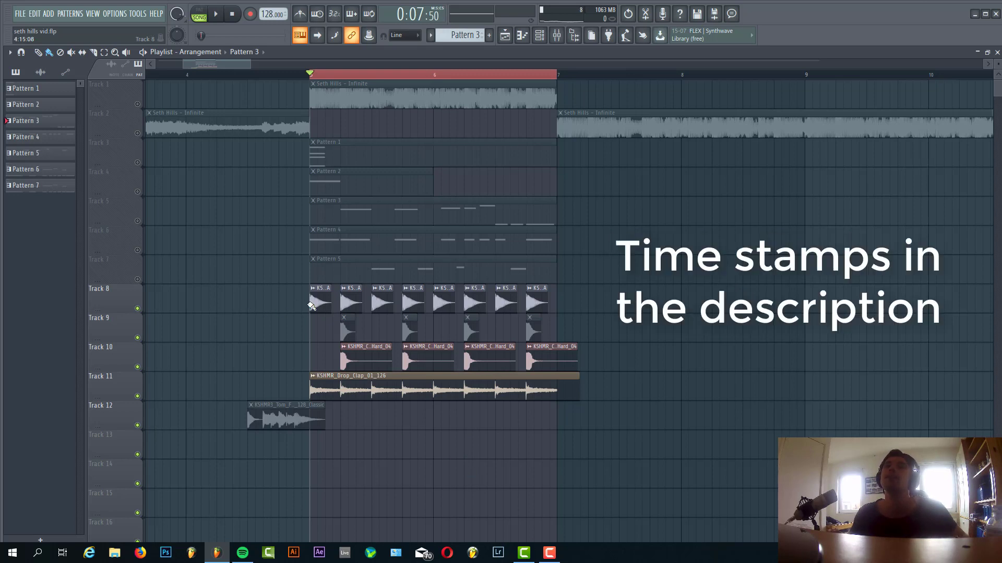
{"action": "key", "text": "space"}
{"action": "right_click", "coordinate": [132, 252]}
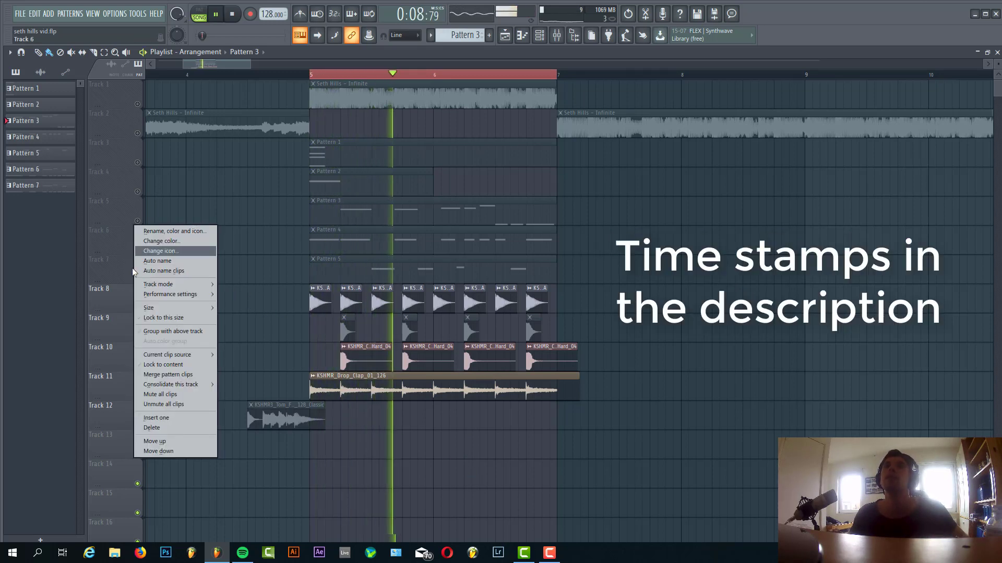
{"action": "left_click", "coordinate": [132, 249]}
{"action": "right_click", "coordinate": [137, 250]}
{"action": "left_click", "coordinate": [138, 280]}
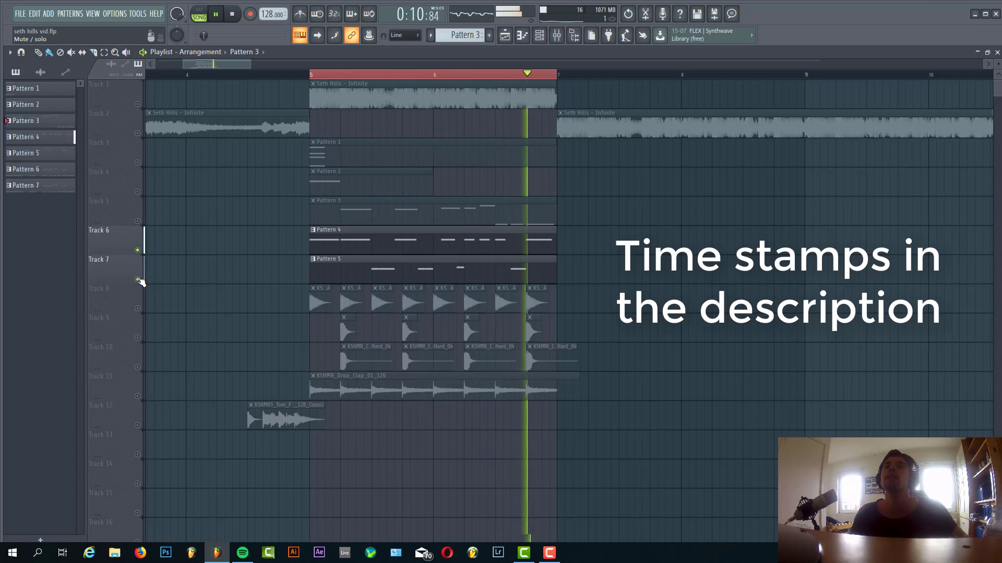
{"action": "right_click", "coordinate": [138, 221]}
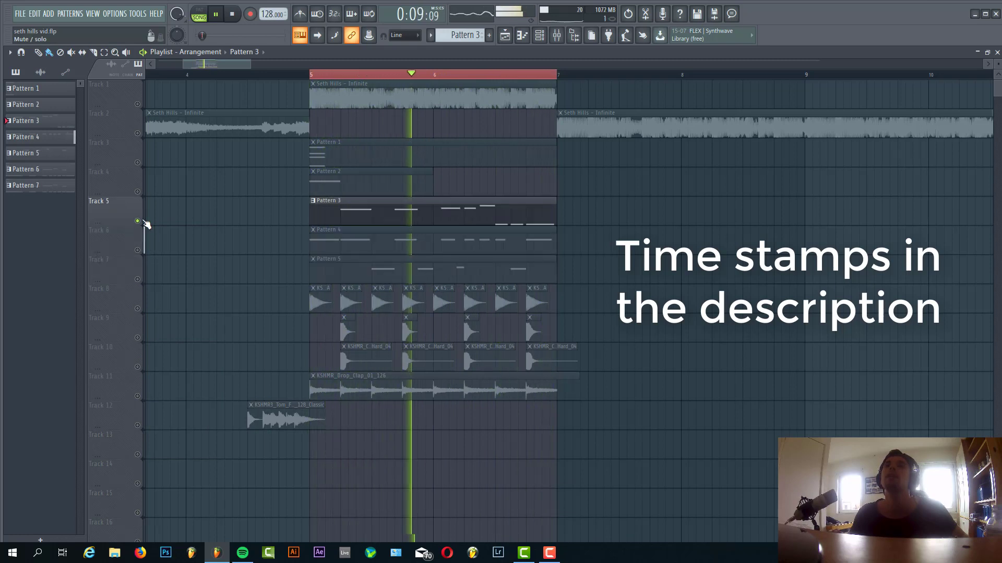
Solo Track 3, bring in Track 4 as well, and play both from just before bar 5.
{"action": "left_click", "coordinate": [137, 162]}
{"action": "right_click", "coordinate": [137, 164]}
{"action": "left_click", "coordinate": [137, 163]}
{"action": "right_click", "coordinate": [137, 163]}
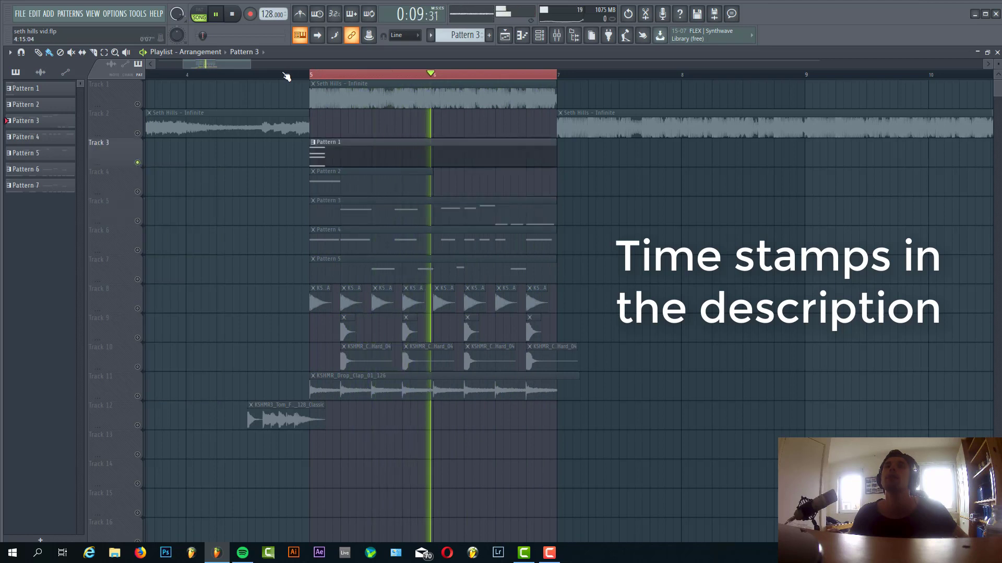
{"action": "left_click", "coordinate": [273, 74]}
{"action": "left_click", "coordinate": [137, 192]}
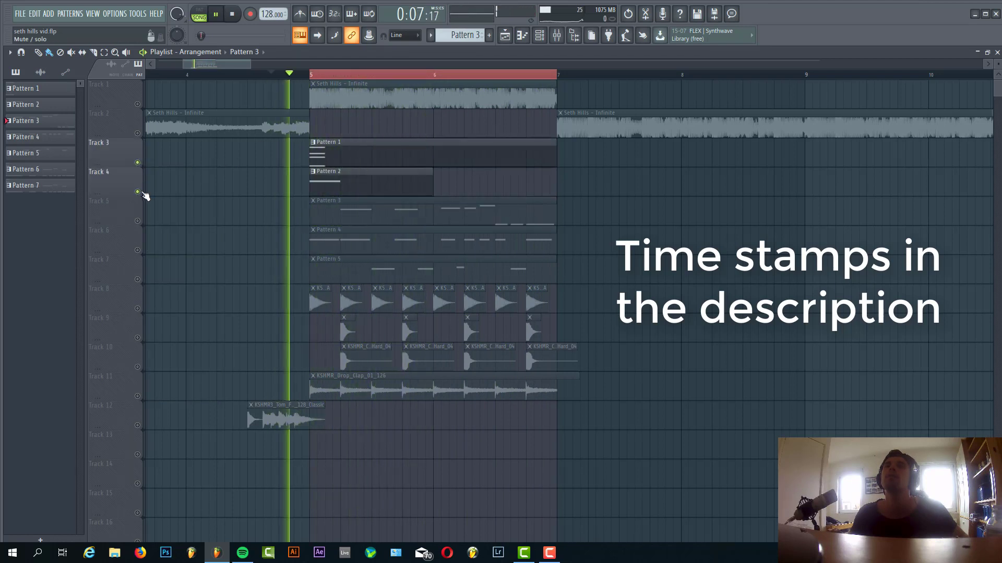
{"action": "key", "text": "space"}
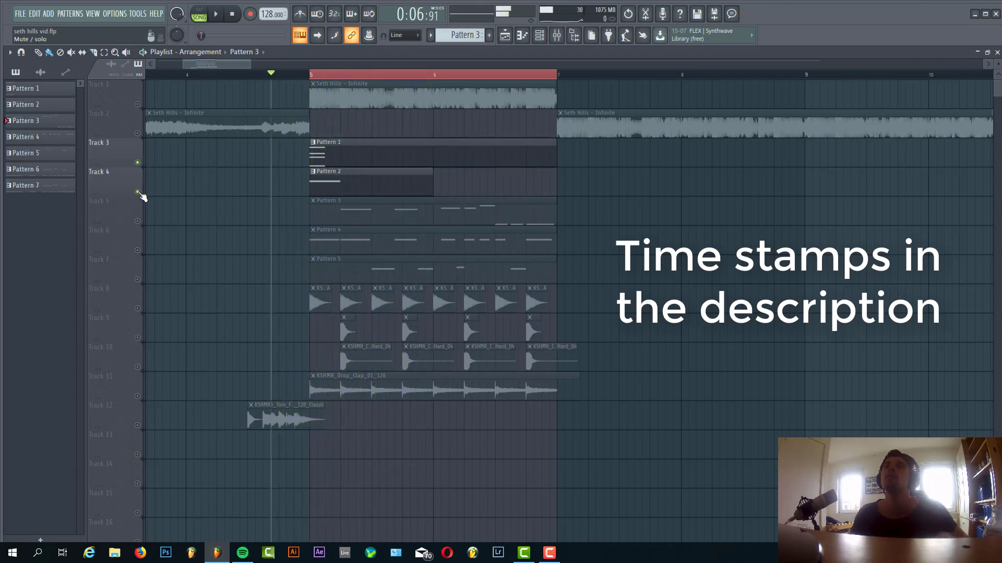
Solo the punchy kick on Track 8 and play it back, looking closely at its clips.
{"action": "right_click", "coordinate": [138, 308]}
{"action": "key", "text": "space"}
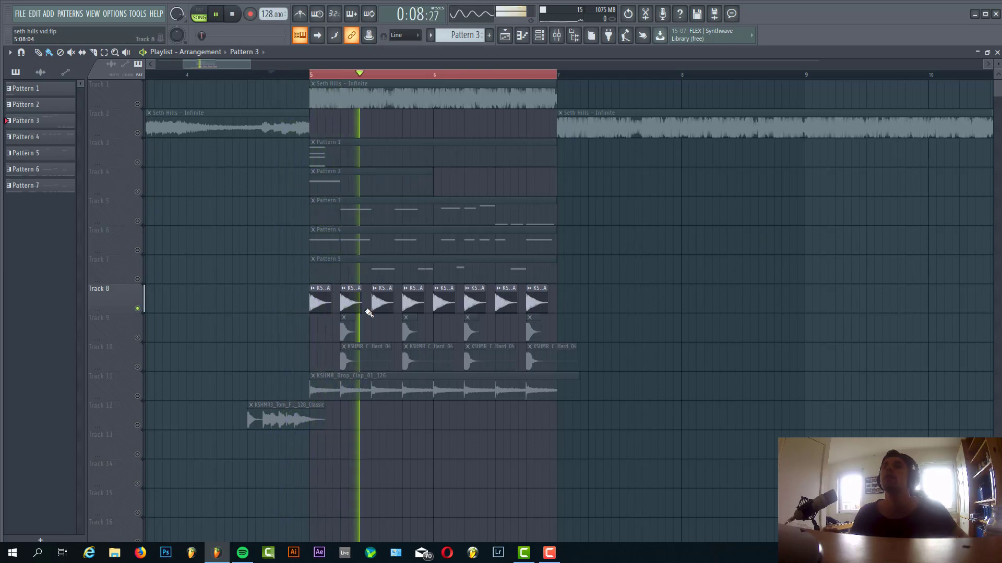
{"action": "scroll", "coordinate": [369, 309], "scroll_direction": "up", "scroll_amount": 8}
{"action": "scroll", "coordinate": [350, 310], "scroll_direction": "down", "scroll_amount": 6}
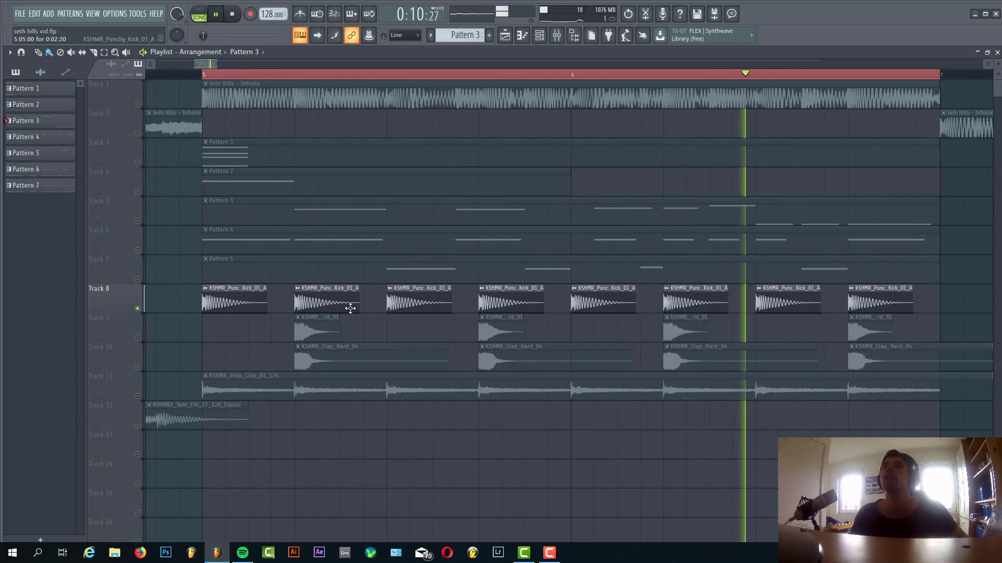
{"action": "scroll", "coordinate": [201, 352], "scroll_direction": "up", "scroll_amount": 2}
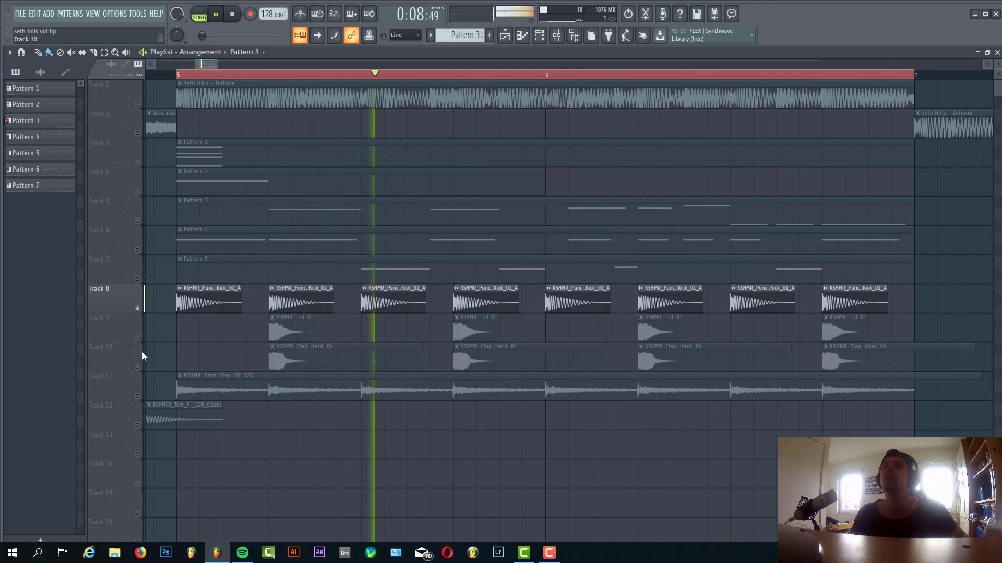
Unmute the clap on Track 10 alongside the kick and open the KSHMR_Clap_Hard_04 sample settings.
{"action": "left_click", "coordinate": [138, 366]}
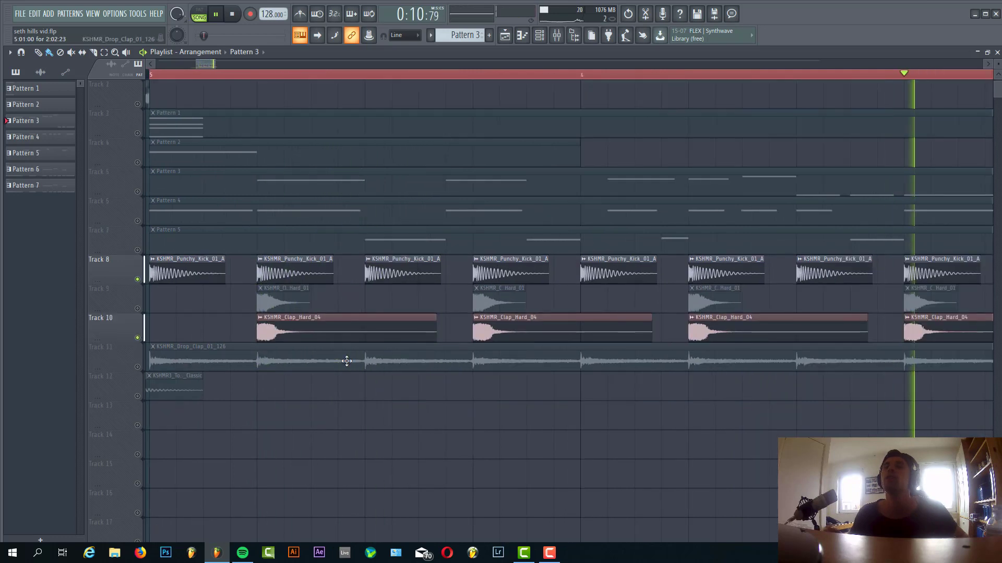
{"action": "scroll", "coordinate": [348, 360], "scroll_direction": "up", "scroll_amount": 1}
{"action": "scroll", "coordinate": [348, 360], "scroll_direction": "down", "scroll_amount": 1}
{"action": "double_click", "coordinate": [364, 359]}
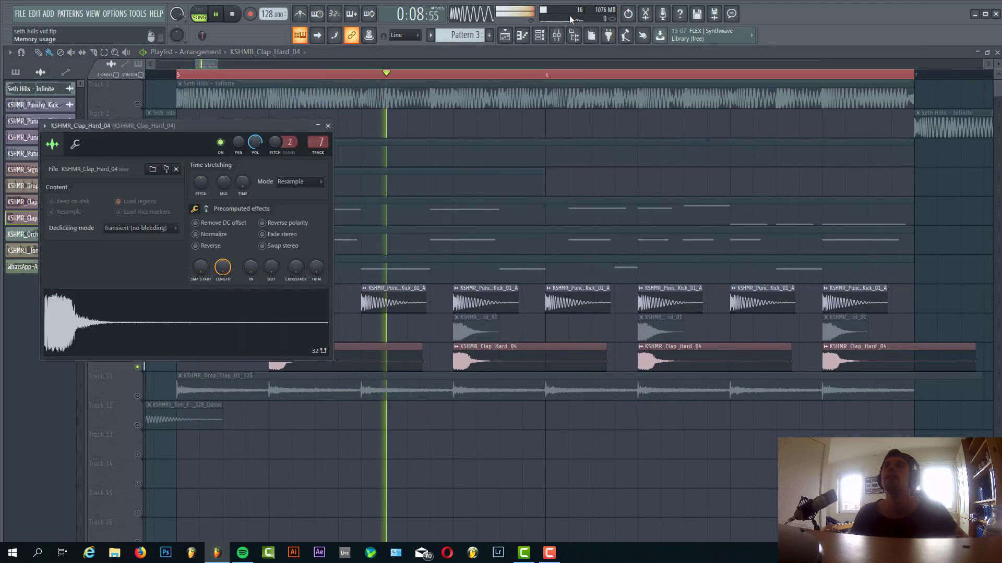
Review the clap's mixer effects, including FabFilter Pro-C 2, ValhallaRoom and Fruity delay 2.
{"action": "left_click", "coordinate": [559, 35]}
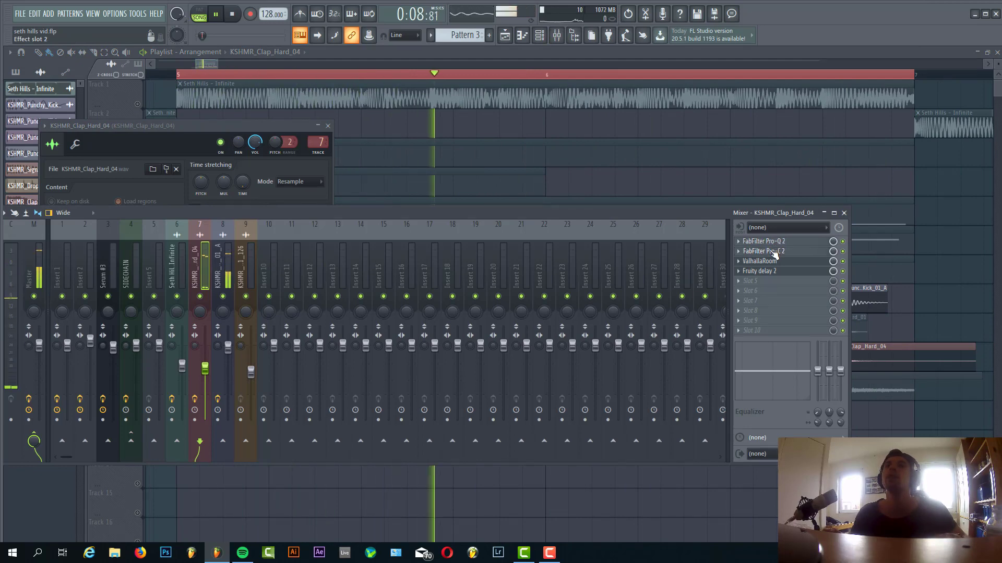
{"action": "left_click", "coordinate": [773, 252]}
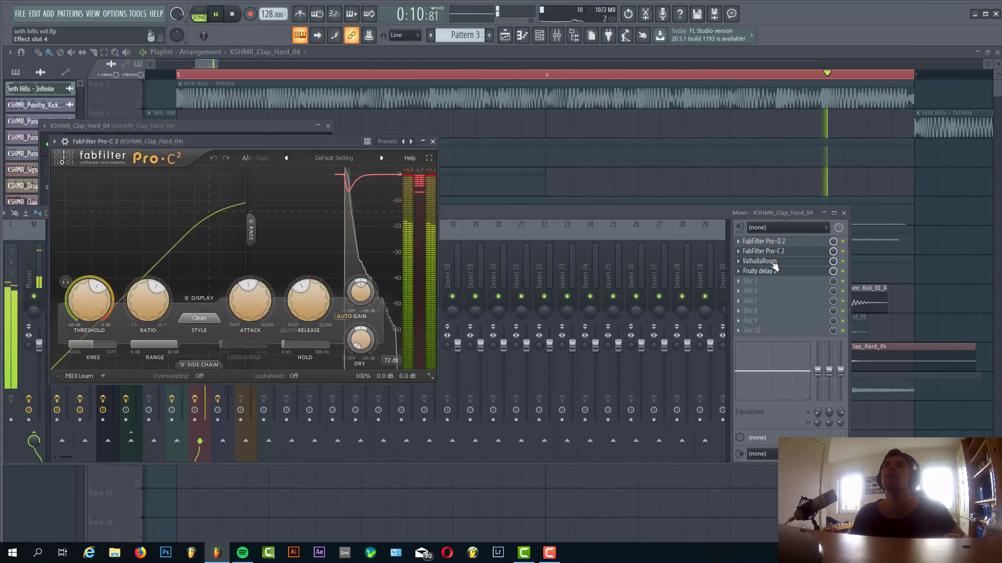
{"action": "left_click", "coordinate": [769, 262]}
{"action": "left_click", "coordinate": [784, 272]}
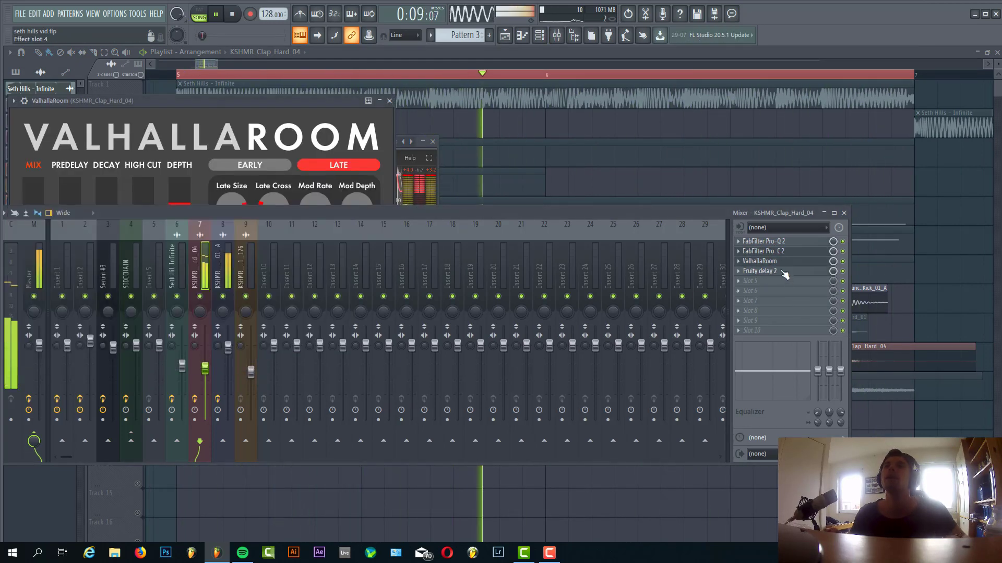
{"action": "left_click", "coordinate": [921, 293]}
Unmute the KSHMR_Drop_Clap_01_126 loop on Track 11 and compare the drums with and without it.
{"action": "left_click", "coordinate": [179, 376]}
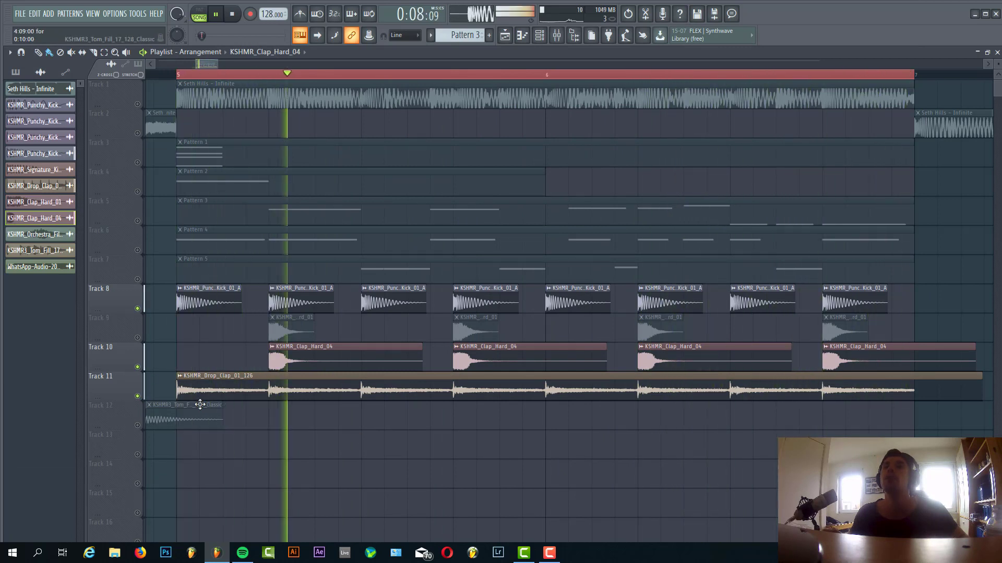
{"action": "left_click", "coordinate": [137, 396]}
{"action": "left_click", "coordinate": [137, 396]}
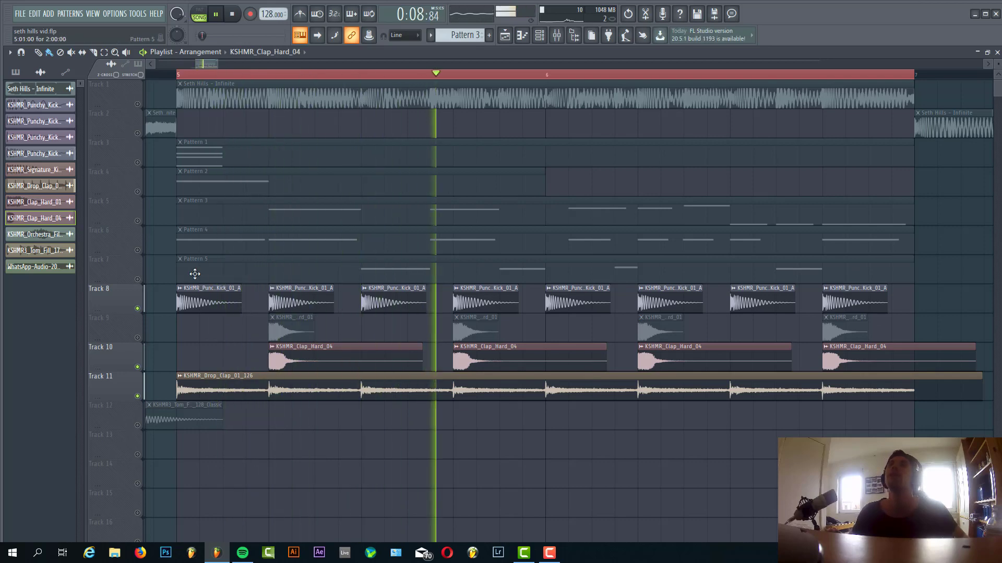
Solo Track 6 and inspect the bass notes of Pattern 4 in the piano roll.
{"action": "right_click", "coordinate": [138, 250]}
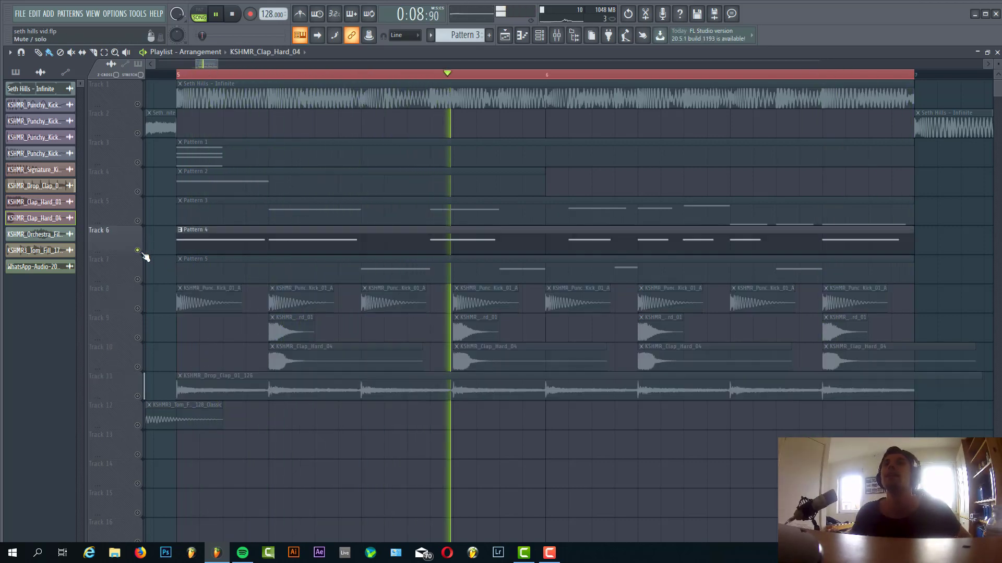
{"action": "double_click", "coordinate": [241, 247]}
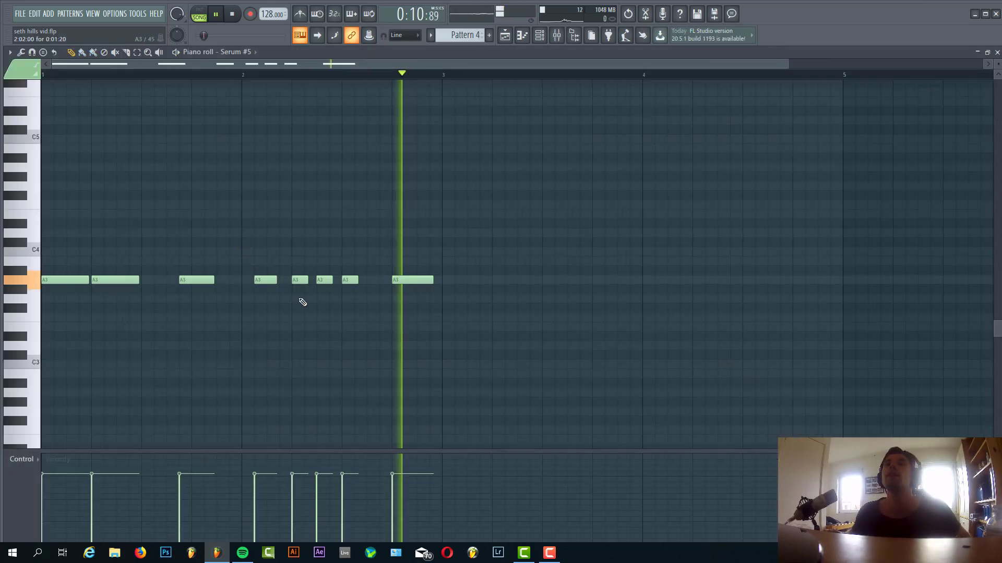
{"action": "key", "text": "F7"}
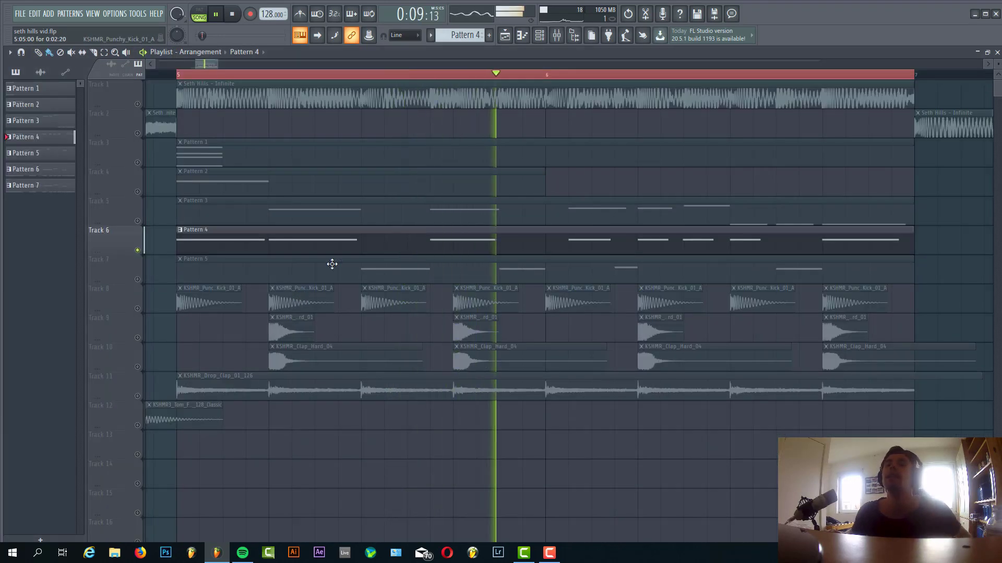
Open the Serum #5 instrument with the BS 808 preset, reposition its window and listen to the bass.
{"action": "key", "text": "F6"}
{"action": "left_click_drag", "start_coordinate": [386, 194], "coordinate": [433, 114]}
{"action": "key", "text": "space"}
{"action": "key", "text": "space"}
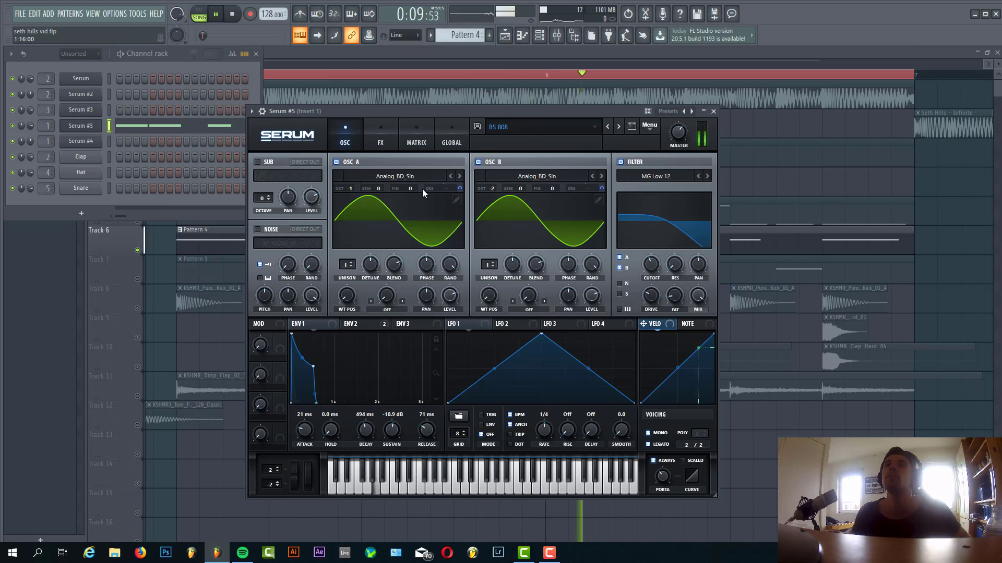
{"action": "left_click_drag", "start_coordinate": [471, 116], "coordinate": [478, 122]}
{"action": "key", "text": "space"}
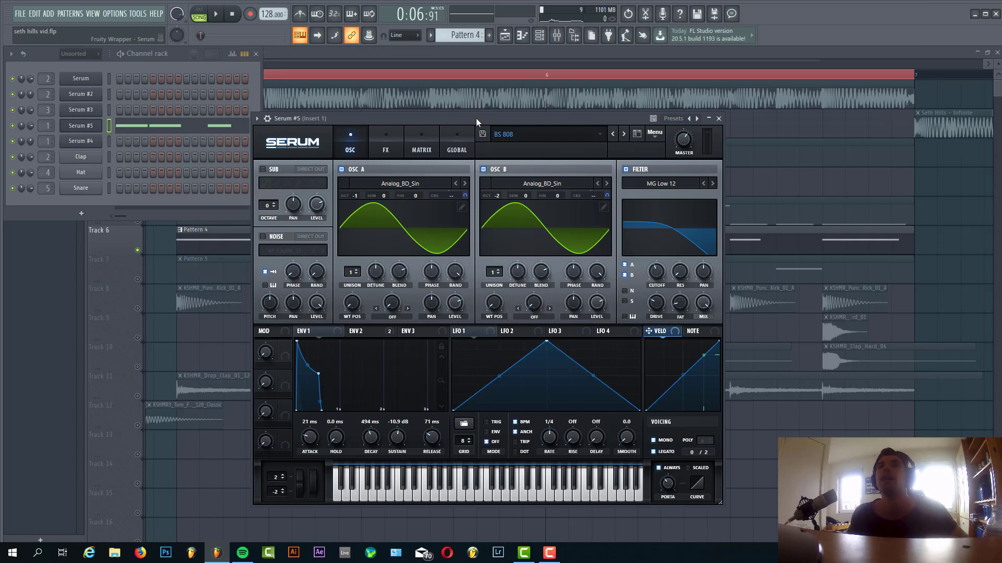
{"action": "left_click_drag", "start_coordinate": [476, 117], "coordinate": [489, 141]}
Resume playback, set the decay of Env 2 in Serum #5 to 307 ms, and display Env 1.
{"action": "key", "text": "space"}
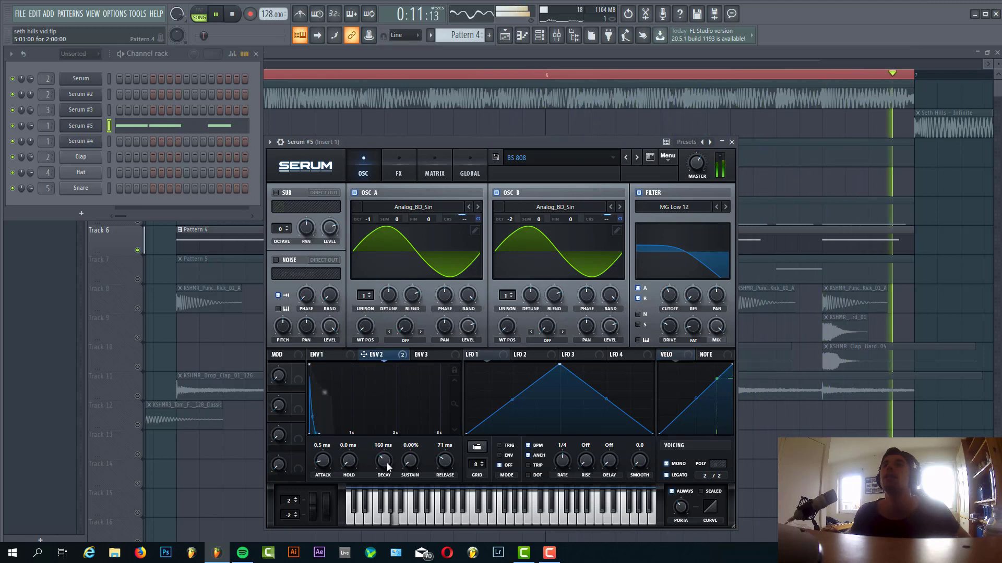
{"action": "left_click_drag", "start_coordinate": [386, 464], "coordinate": [380, 452]}
{"action": "left_click", "coordinate": [328, 356]}
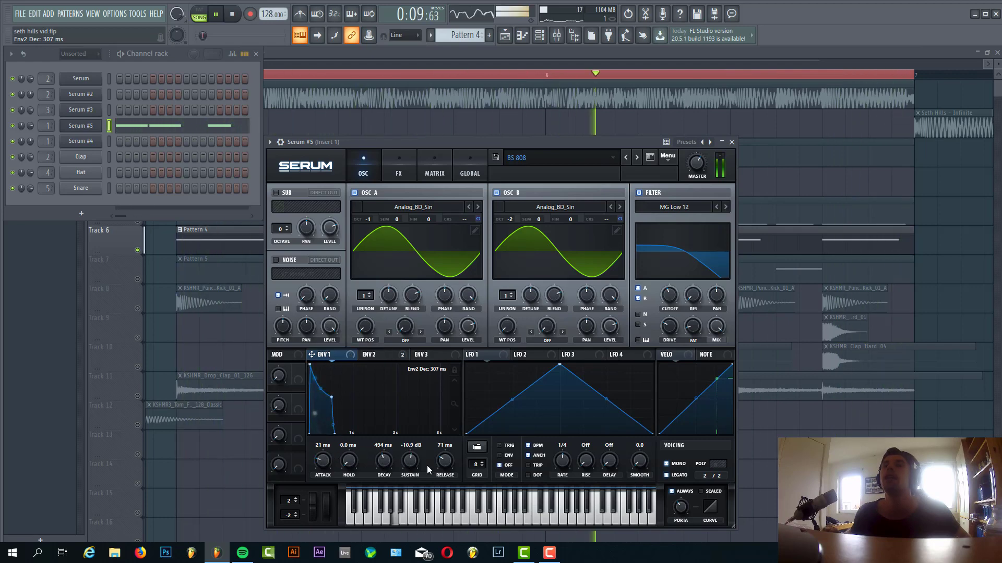
Review the effects chain of Serum #5 and switch off its compressor.
{"action": "left_click", "coordinate": [391, 169]}
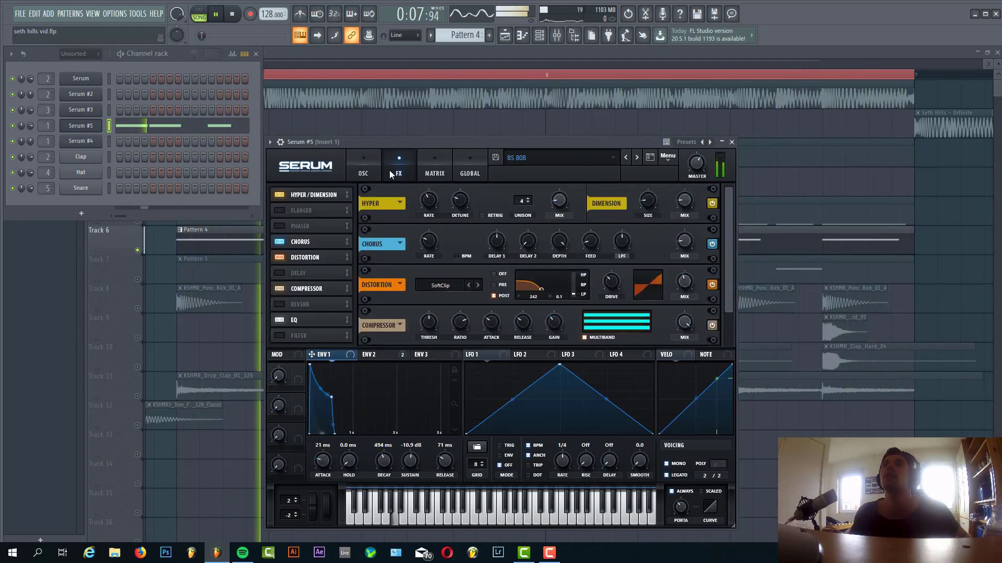
{"action": "left_click_drag", "start_coordinate": [727, 252], "coordinate": [729, 277]}
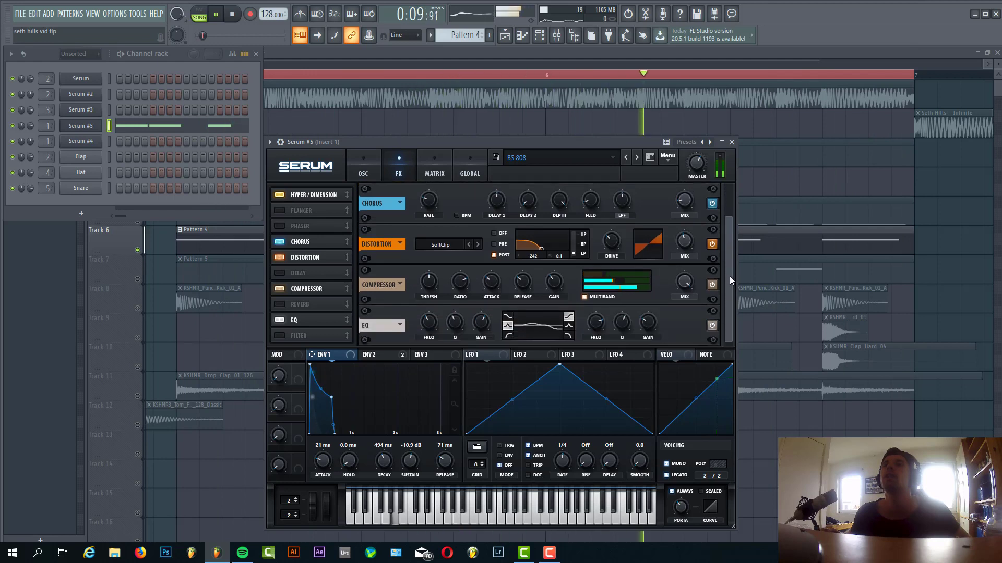
{"action": "left_click_drag", "start_coordinate": [725, 312], "coordinate": [721, 291]}
{"action": "left_click", "coordinate": [712, 285]}
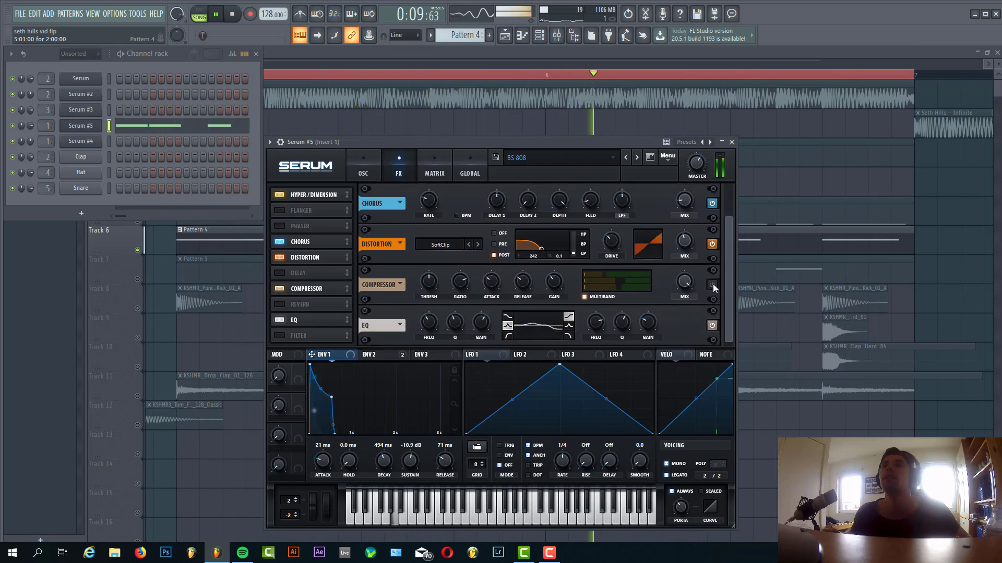
Check the Env 2 pitch assignments in Serum #5's modulation matrix and close the instrument.
{"action": "left_click", "coordinate": [436, 168]}
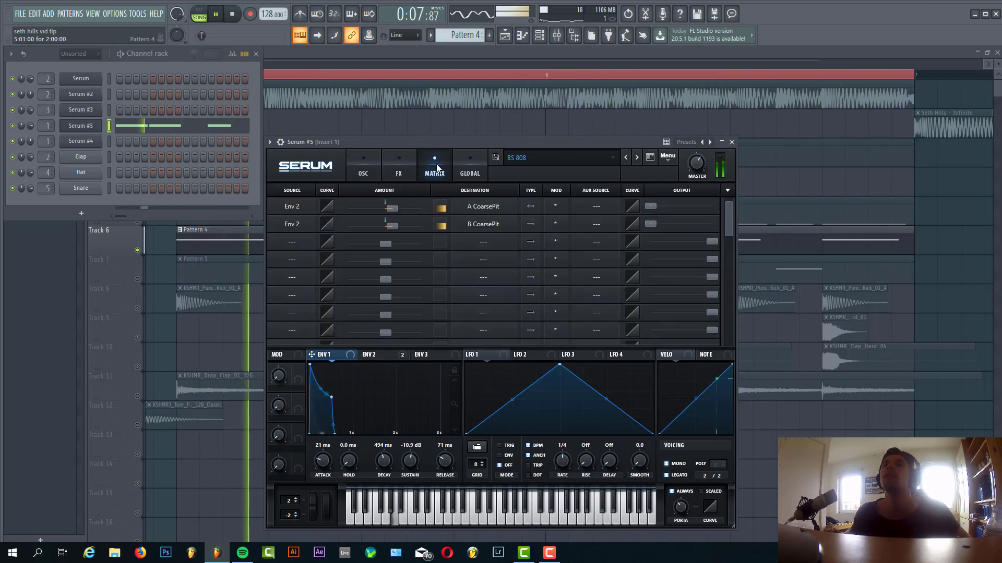
{"action": "left_click", "coordinate": [372, 354]}
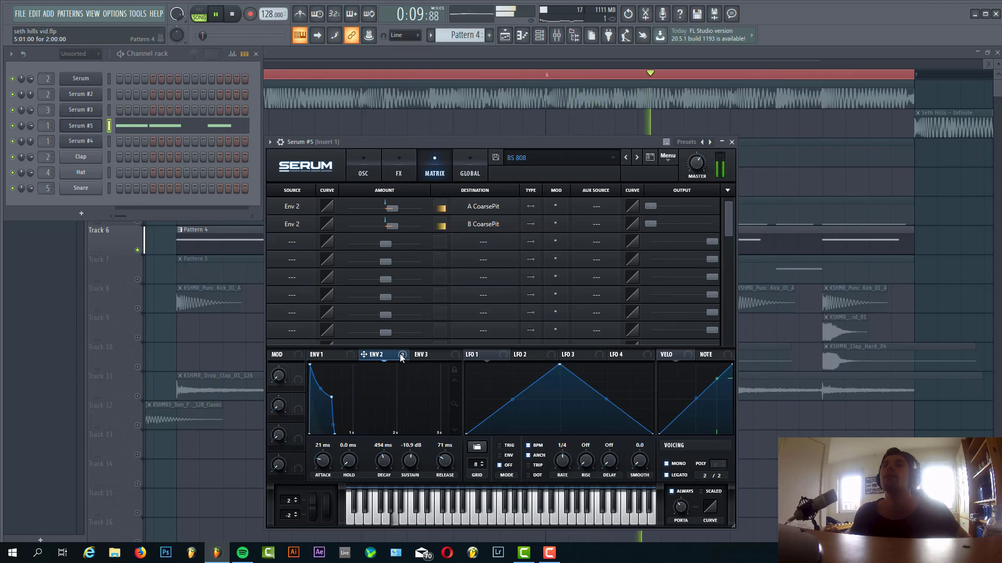
{"action": "left_click", "coordinate": [732, 142]}
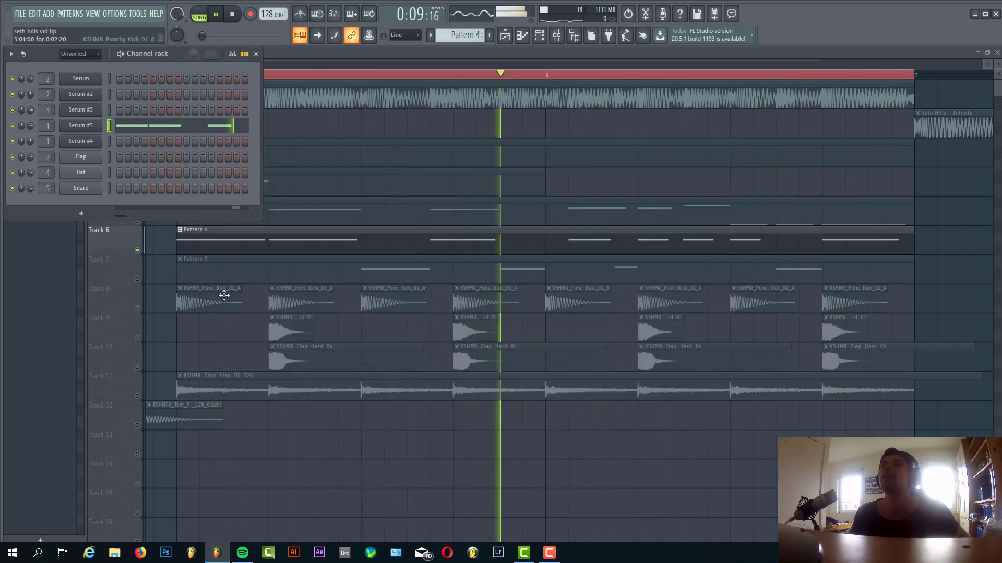
Solo Track 7 and inspect the notes of Pattern 5 in the piano roll.
{"action": "right_click", "coordinate": [137, 279]}
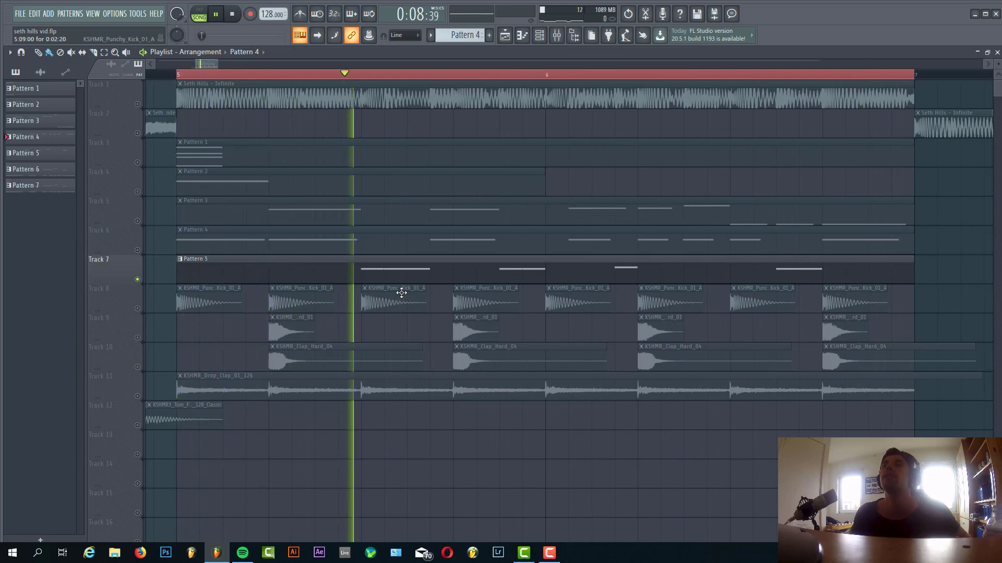
{"action": "double_click", "coordinate": [392, 277]}
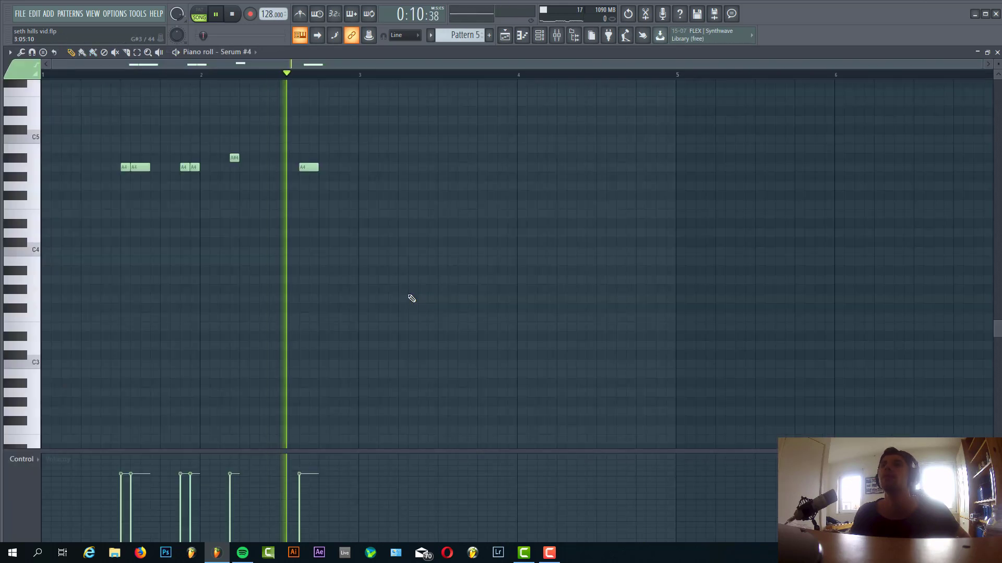
{"action": "key", "text": "F7"}
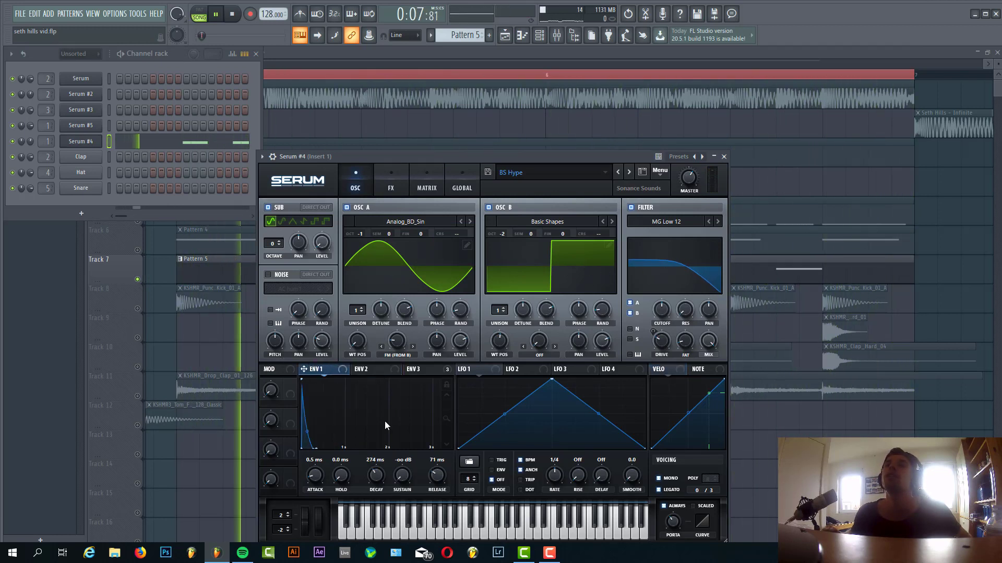
Set the decay of Env 3 in Serum #4 to 230 ms while viewing its modulation matrix, and display Env 1.
{"action": "left_click", "coordinate": [438, 369]}
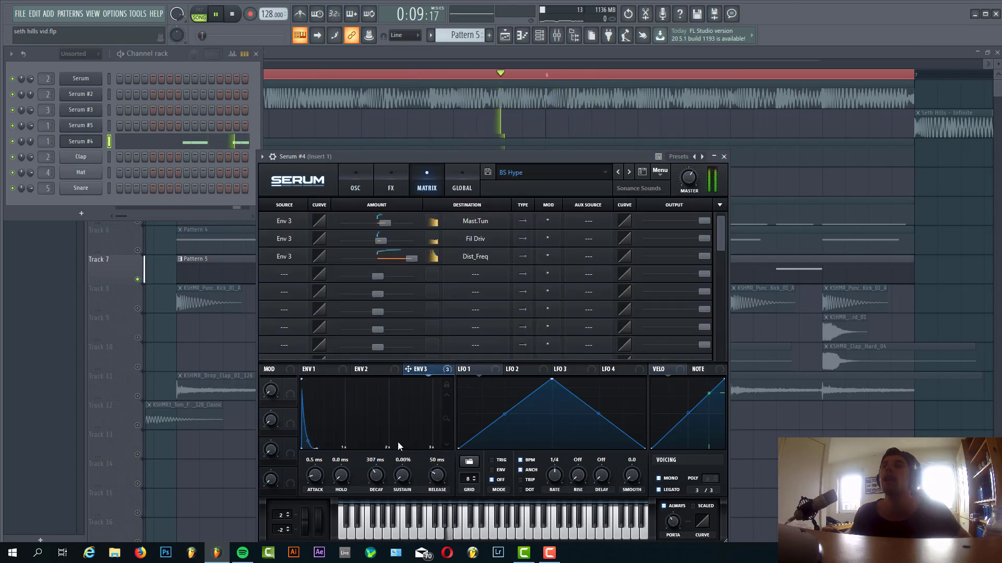
{"action": "left_click_drag", "start_coordinate": [377, 480], "coordinate": [379, 472]}
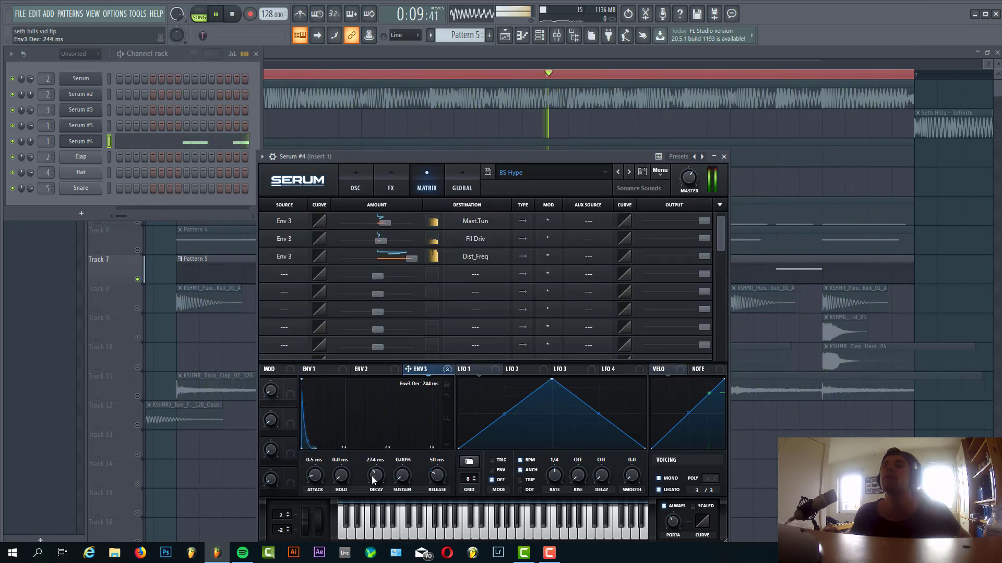
{"action": "left_click_drag", "start_coordinate": [372, 480], "coordinate": [372, 483]}
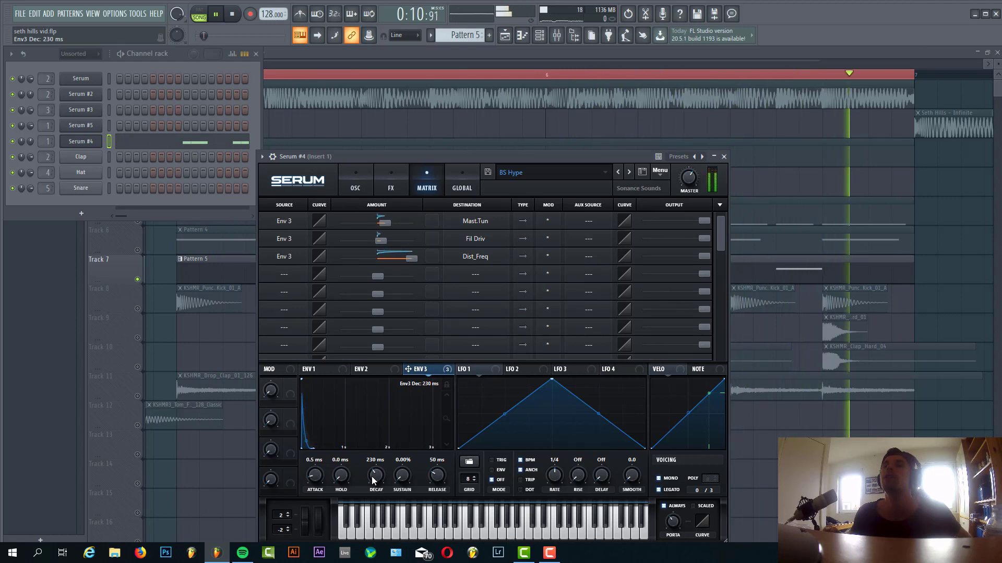
{"action": "left_click", "coordinate": [324, 369]}
Review Serum #4's effects chain, compare the sound with and without the Downsample distortion, and return to the oscillators.
{"action": "left_click", "coordinate": [381, 190]}
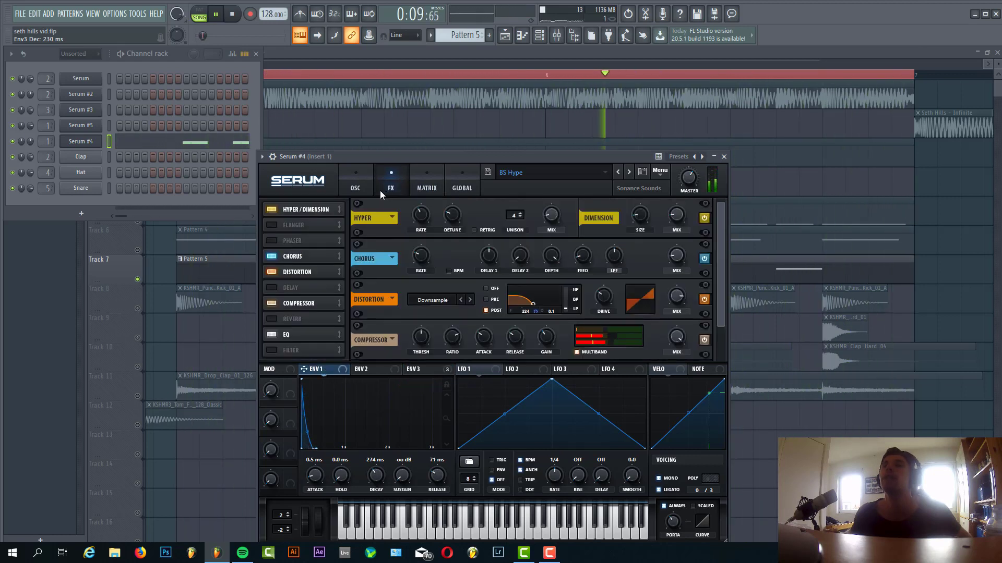
{"action": "left_click_drag", "start_coordinate": [724, 250], "coordinate": [721, 268]}
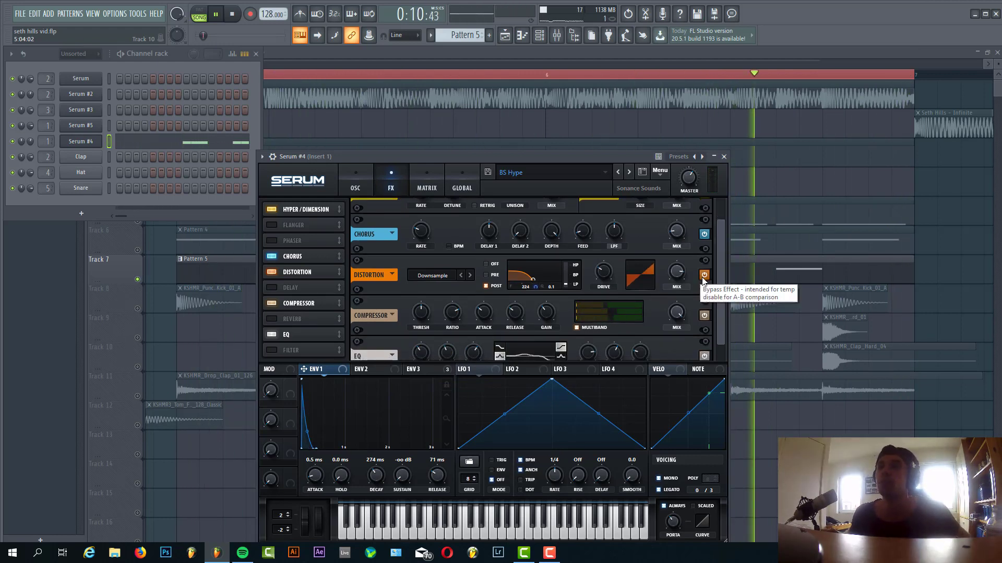
{"action": "left_click", "coordinate": [704, 276]}
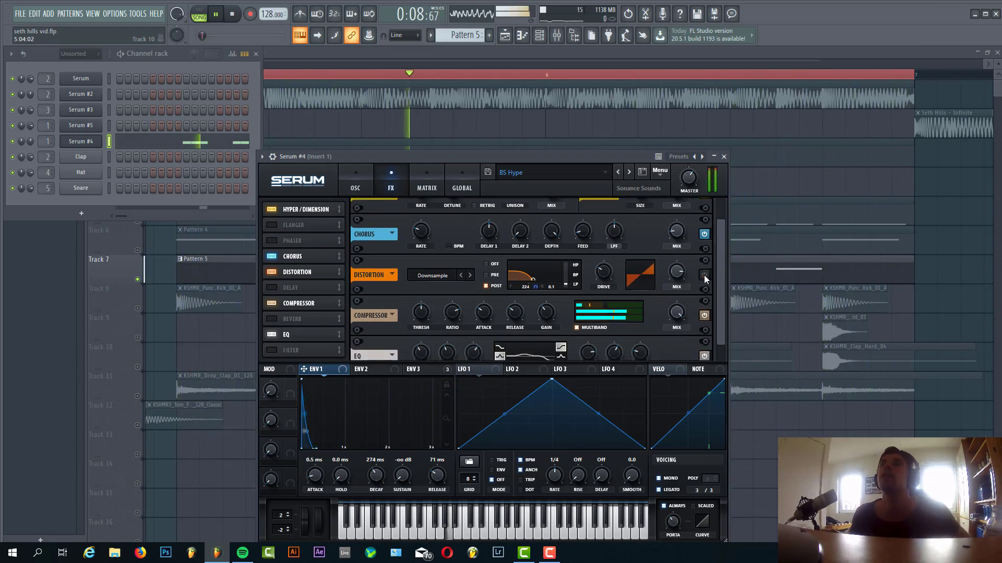
{"action": "left_click", "coordinate": [704, 277]}
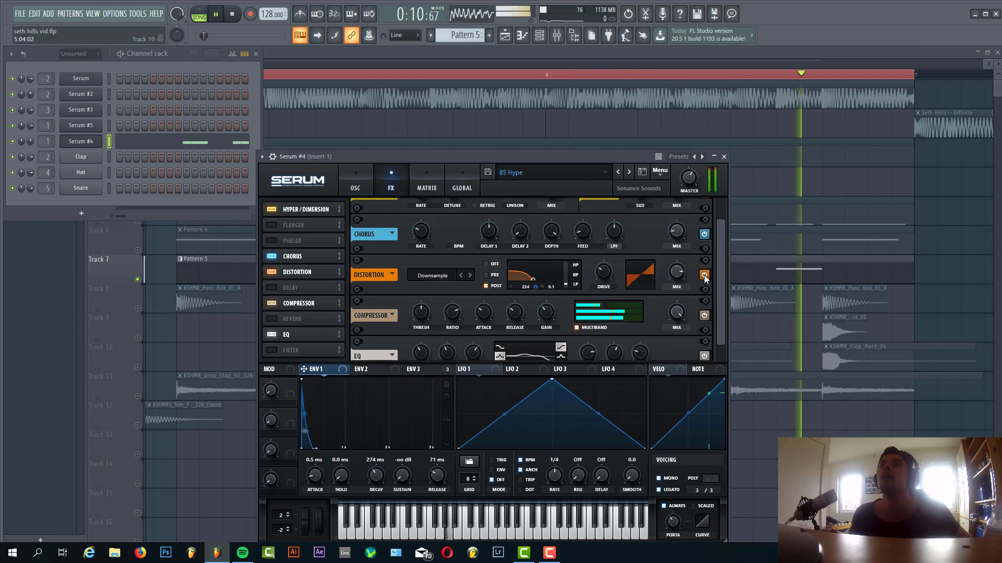
{"action": "scroll", "coordinate": [722, 277], "scroll_direction": "down", "scroll_amount": 1}
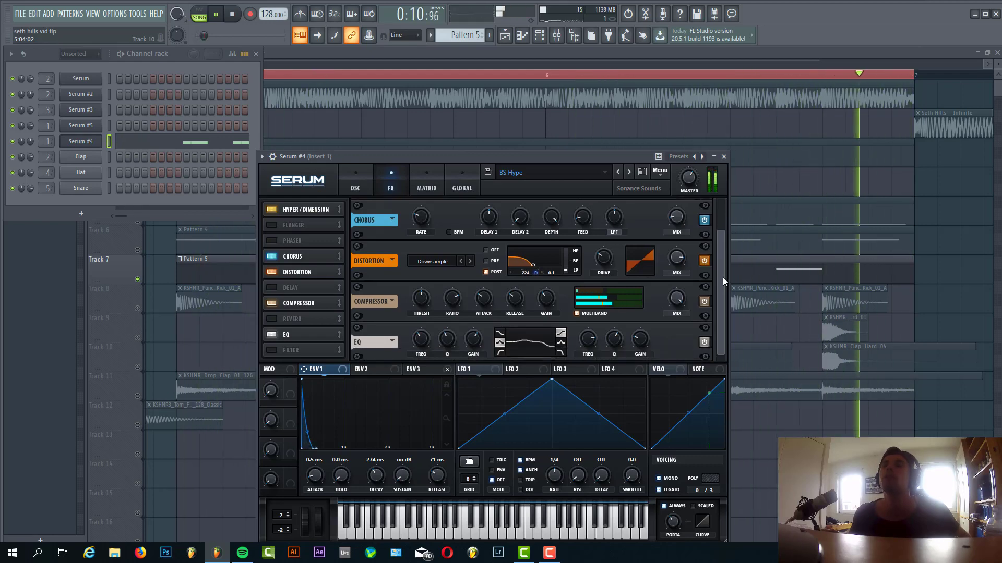
{"action": "left_click", "coordinate": [355, 187]}
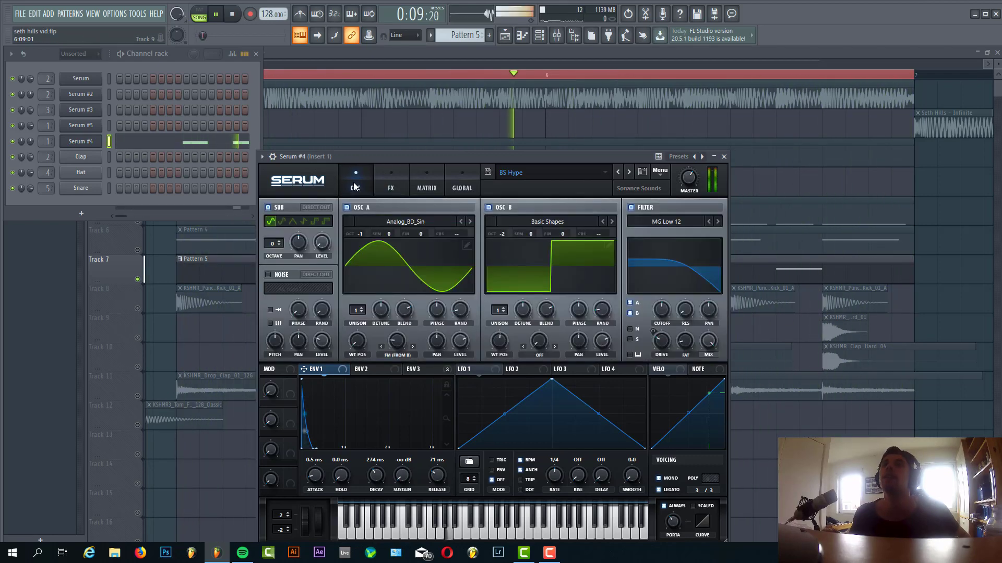
Leave Serum #4, return to the playlist and solo Track 6.
{"action": "left_click_drag", "start_coordinate": [385, 164], "coordinate": [416, 131]}
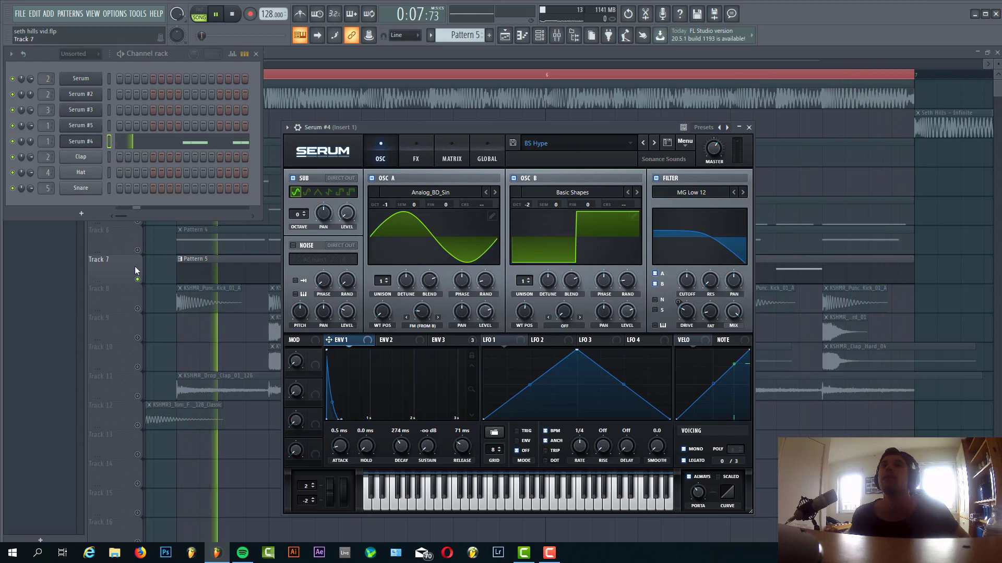
{"action": "left_click", "coordinate": [161, 265]}
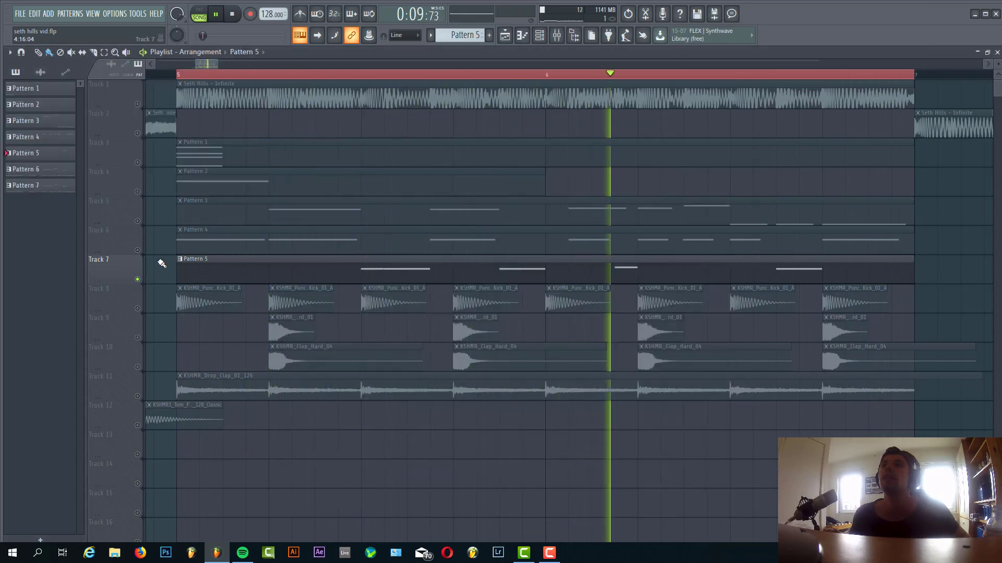
{"action": "left_click", "coordinate": [137, 250]}
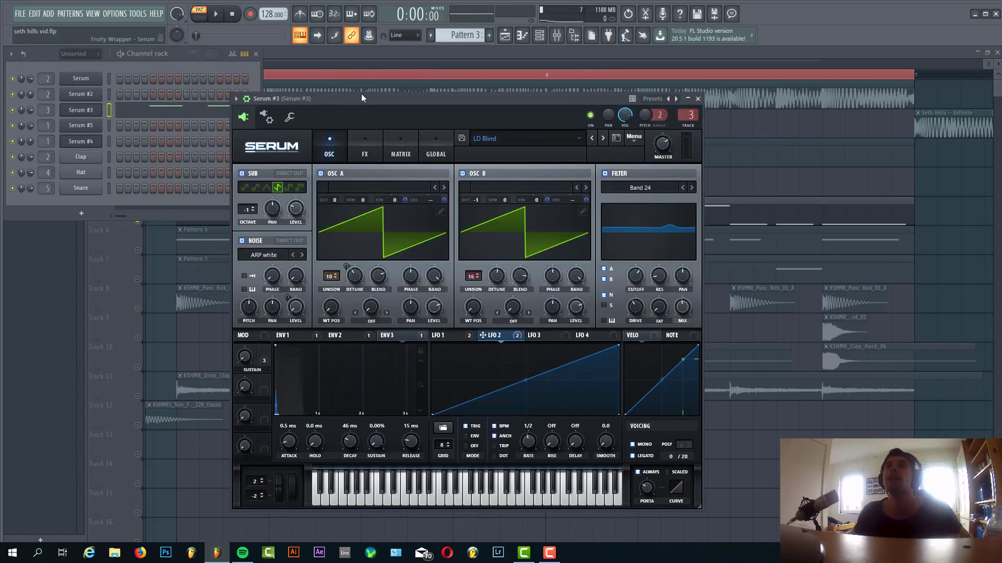
Stop the playback of Pattern 3 and reposition the Serum #3 window.
{"action": "left_click_drag", "start_coordinate": [359, 100], "coordinate": [374, 95]}
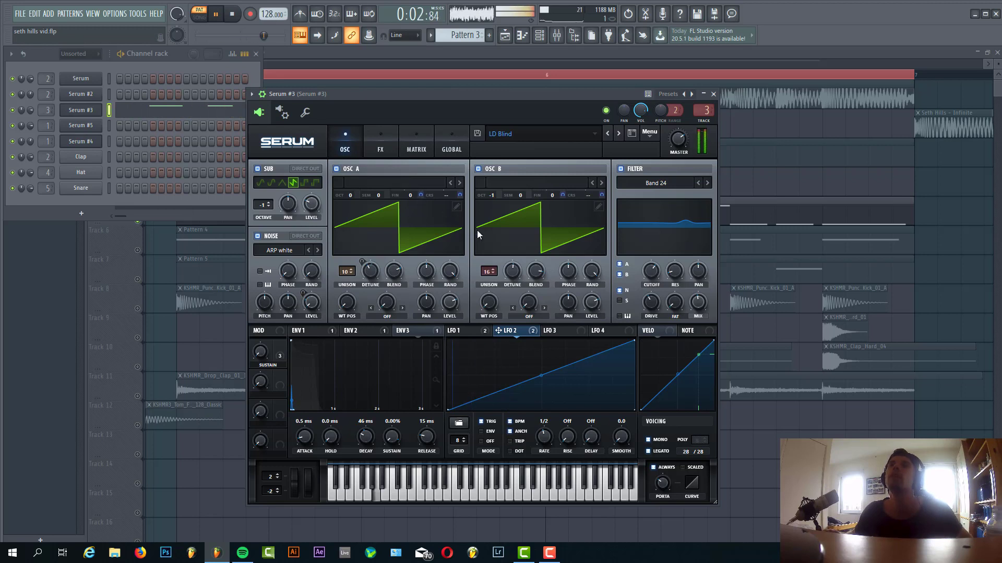
{"action": "key", "text": "space"}
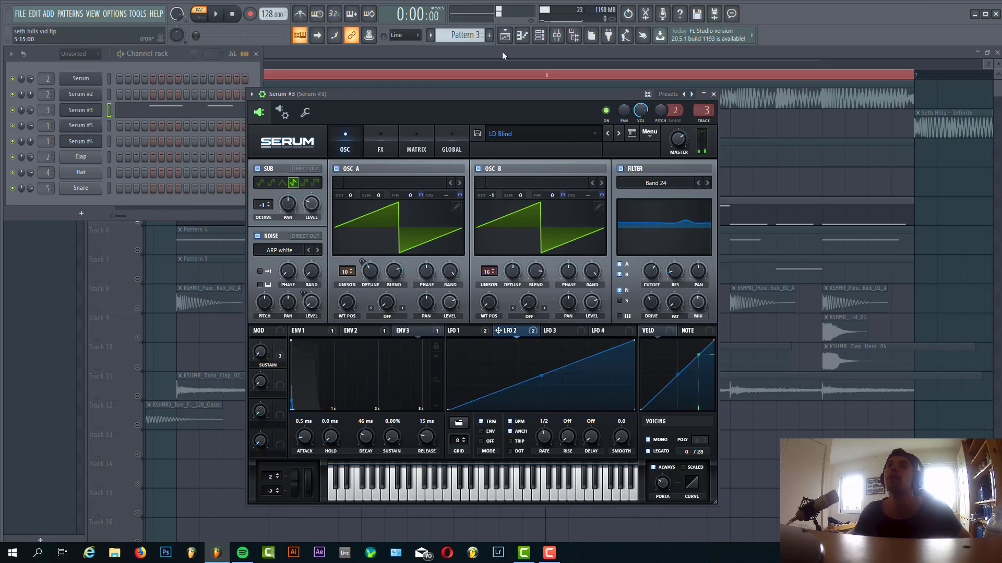
{"action": "left_click_drag", "start_coordinate": [485, 96], "coordinate": [495, 82]}
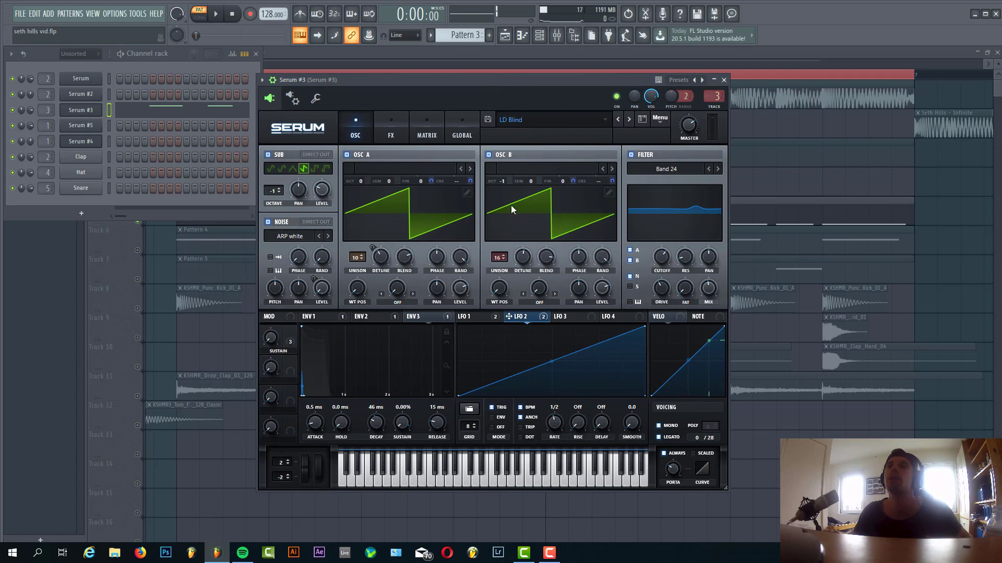
Review Env 3, LFO 1, LFO 2 and Env 1 of Serum #3, check its effects chain, and return to the oscillators.
{"action": "left_click", "coordinate": [433, 318]}
{"action": "left_click", "coordinate": [482, 318]}
{"action": "left_click", "coordinate": [525, 315]}
{"action": "left_click", "coordinate": [478, 315]}
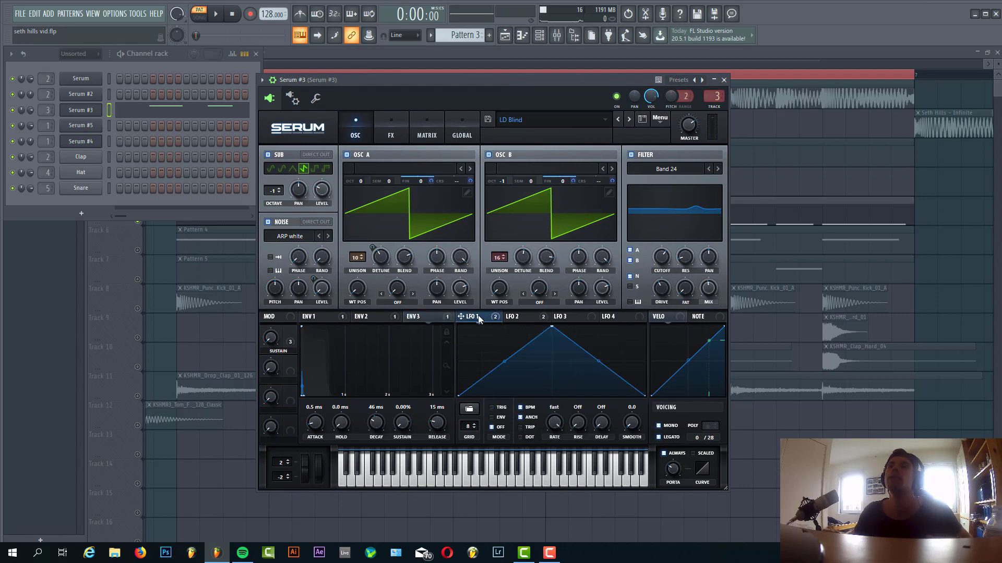
{"action": "left_click", "coordinate": [319, 322]}
{"action": "left_click", "coordinate": [386, 129]}
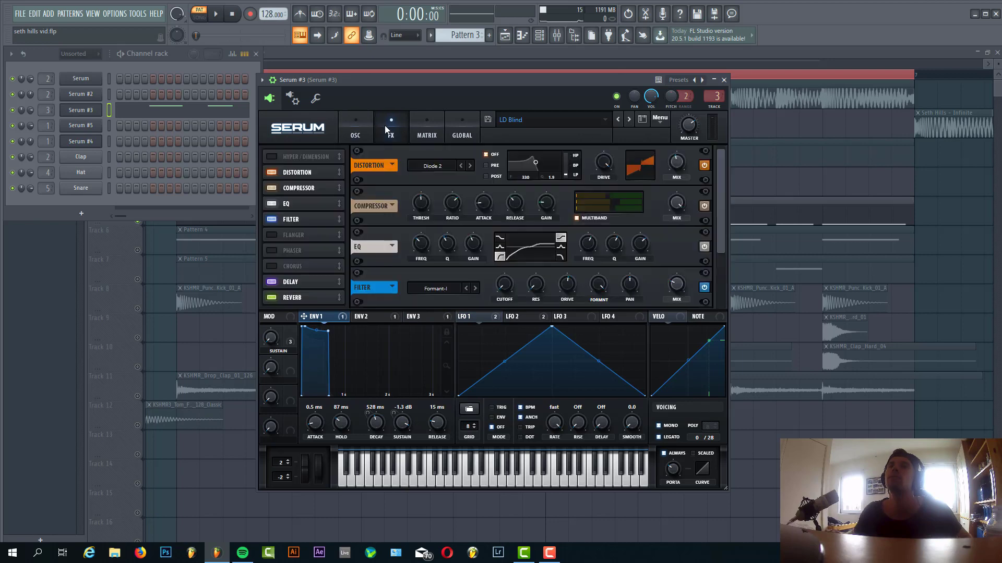
{"action": "left_click", "coordinate": [355, 131]}
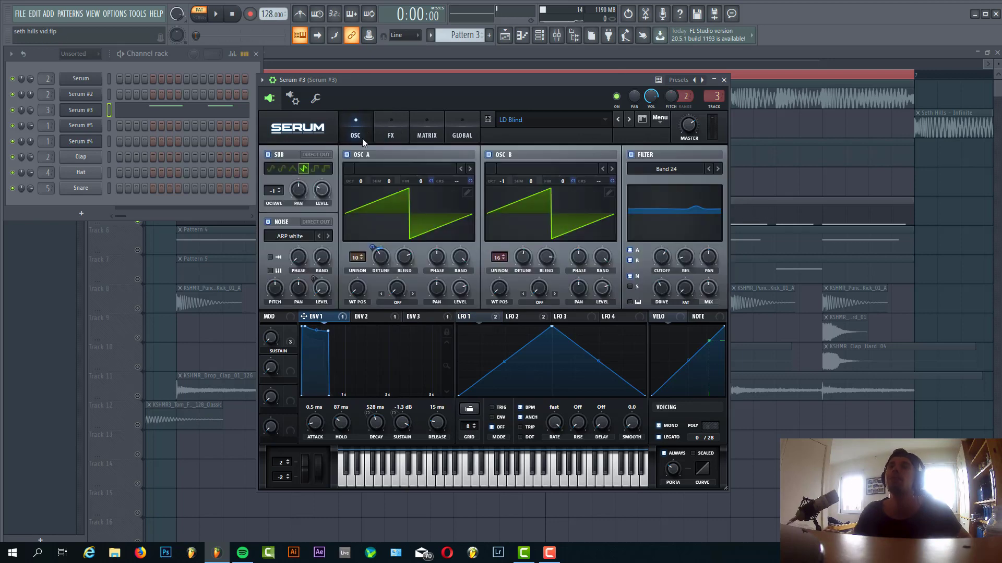
Play Pattern 3, inspect Serum #3's notes in the piano roll, and return to the instrument.
{"action": "left_click_drag", "start_coordinate": [477, 80], "coordinate": [490, 80]}
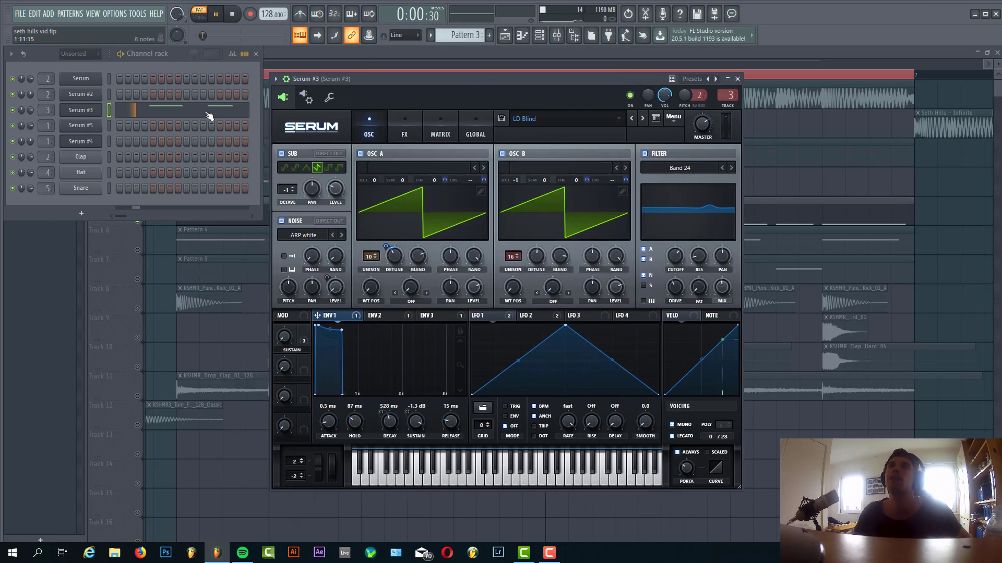
{"action": "left_click", "coordinate": [209, 116]}
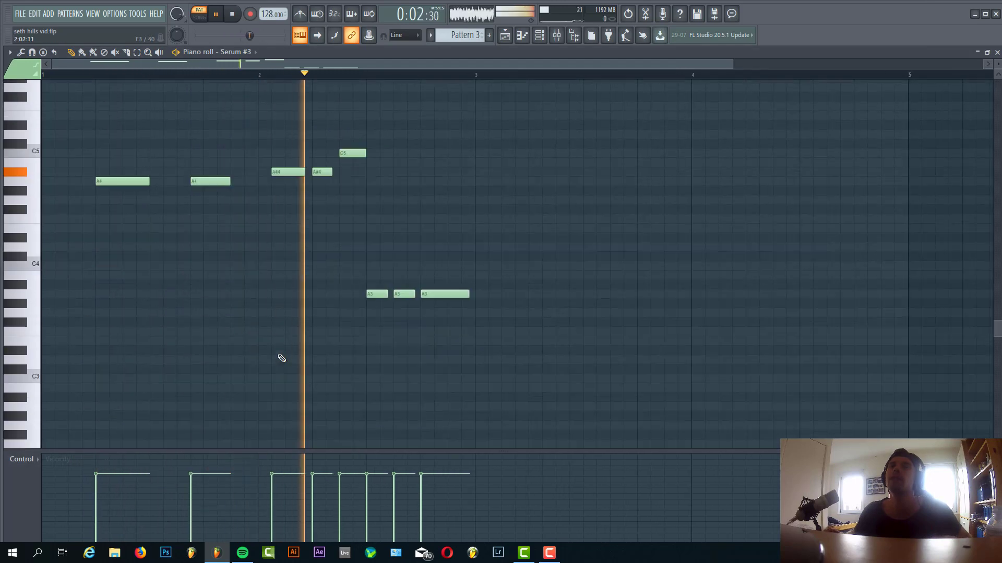
{"action": "key", "text": "Escape"}
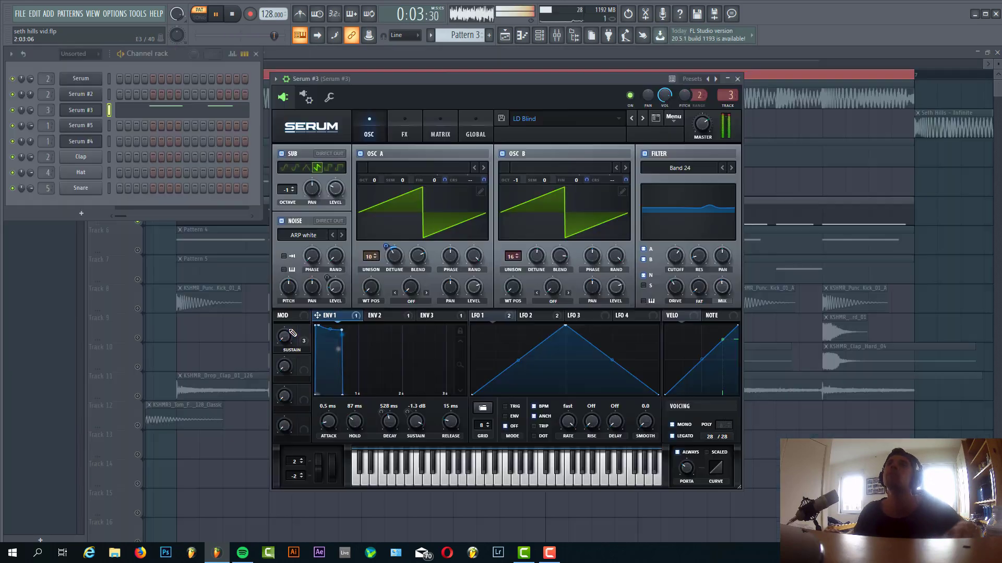
Switch off Serum #3's filter, sub and noise oscillators, and bypass its EQ, filter, delay and reverb effects.
{"action": "left_click", "coordinate": [644, 154]}
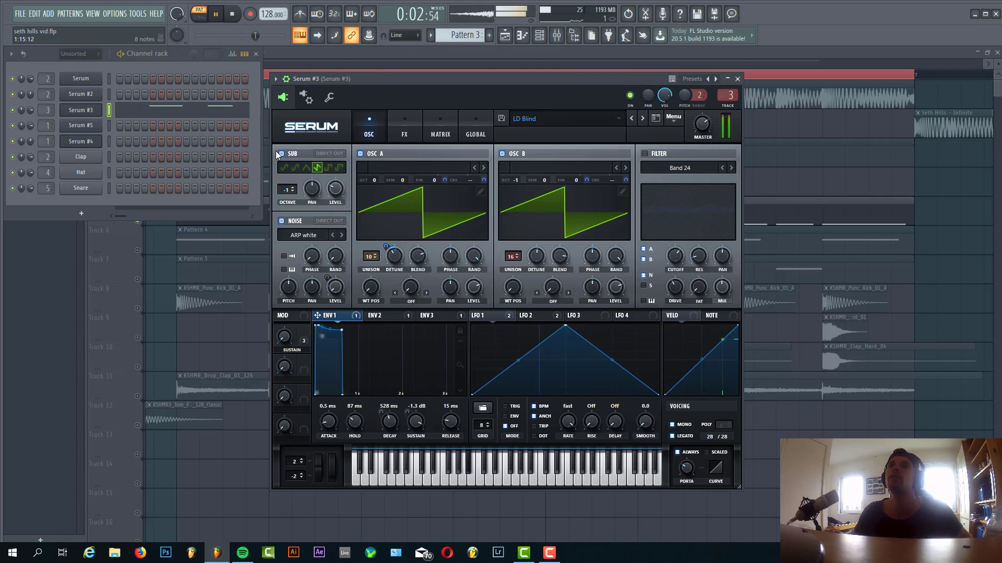
{"action": "left_click", "coordinate": [405, 126]}
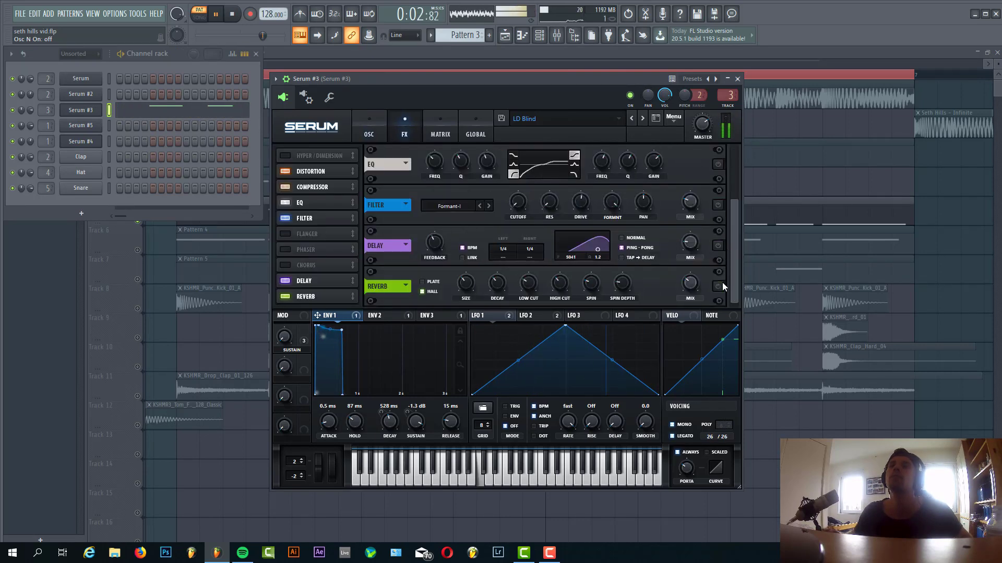
Check the Serum #3 track and its OTT effect in the mixer, and return to the instrument's oscillators.
{"action": "left_click", "coordinate": [557, 35]}
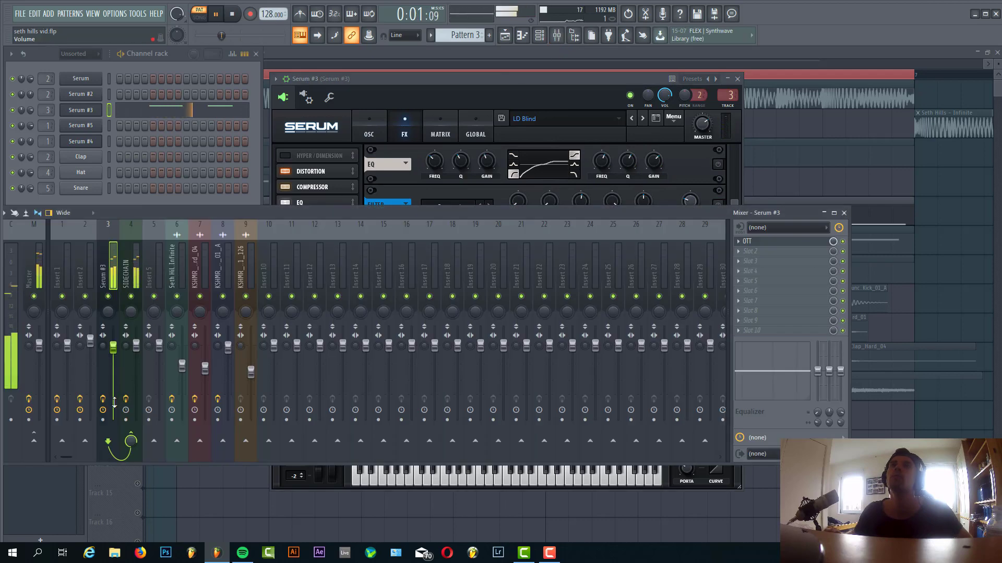
{"action": "left_click", "coordinate": [420, 87]}
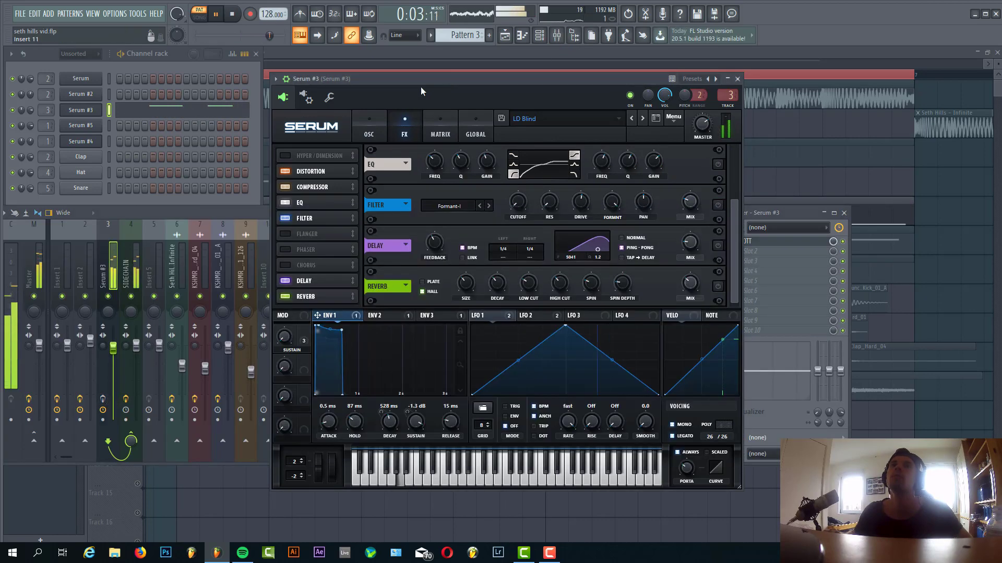
{"action": "left_click", "coordinate": [386, 130]}
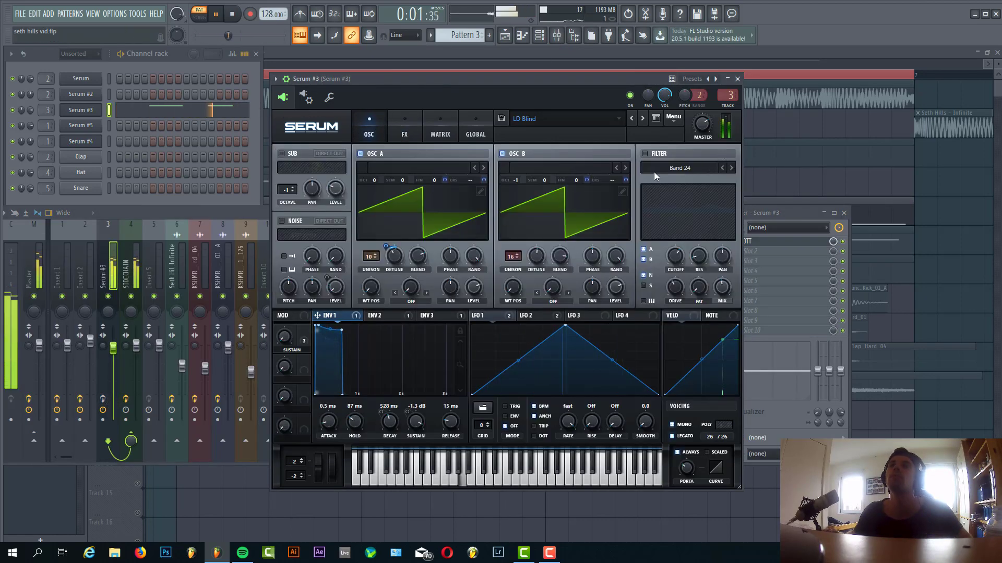
{"action": "left_click_drag", "start_coordinate": [480, 81], "coordinate": [486, 77]}
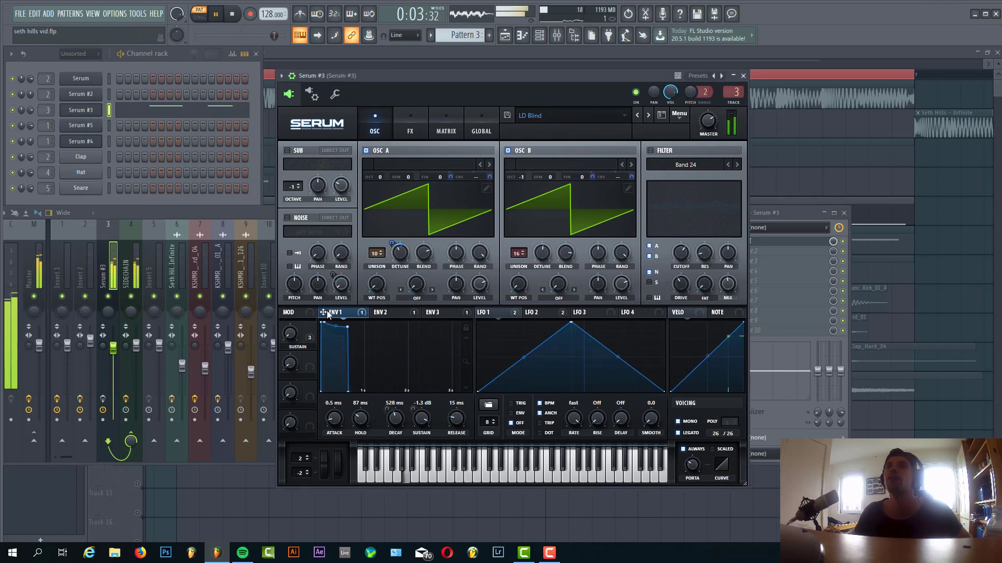
Set Env 1 of Serum #3 to 100 ms hold, 454 ms decay, -1.5 dB sustain and 71 ms release.
{"action": "scroll", "coordinate": [361, 418], "scroll_direction": "up", "scroll_amount": 2}
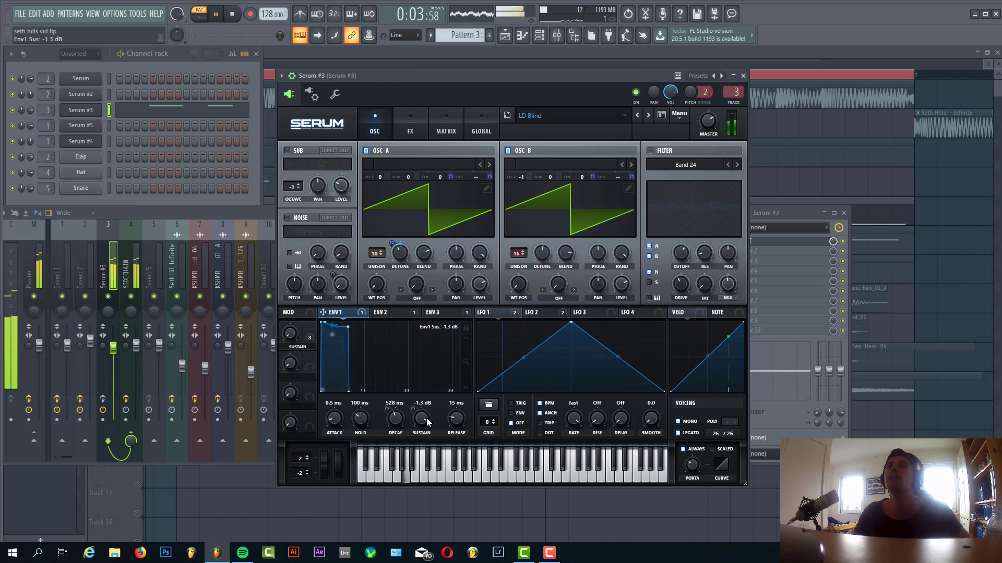
{"action": "scroll", "coordinate": [426, 418], "scroll_direction": "down", "scroll_amount": 2}
{"action": "scroll", "coordinate": [424, 421], "scroll_direction": "up", "scroll_amount": 1}
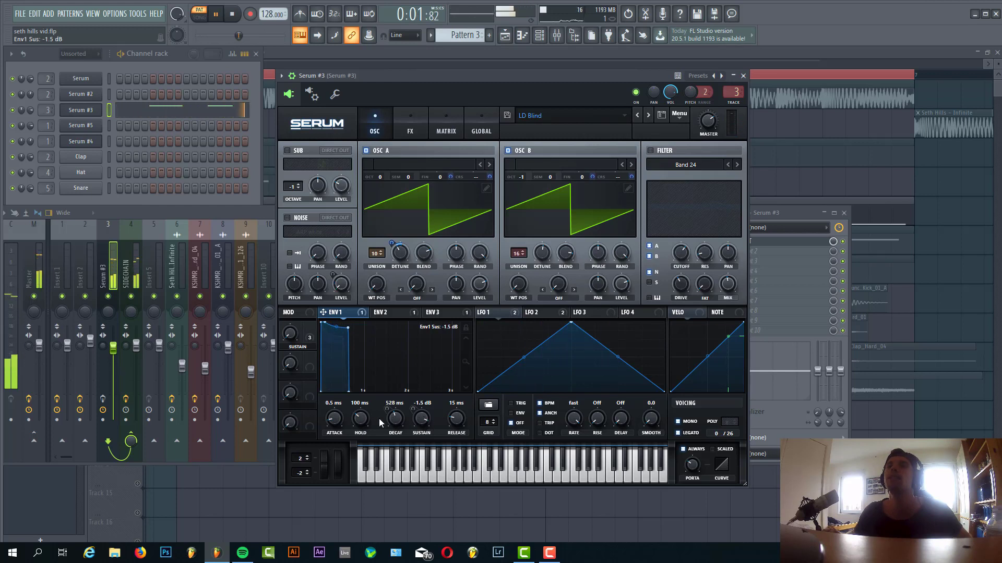
{"action": "scroll", "coordinate": [387, 416], "scroll_direction": "down", "scroll_amount": 2}
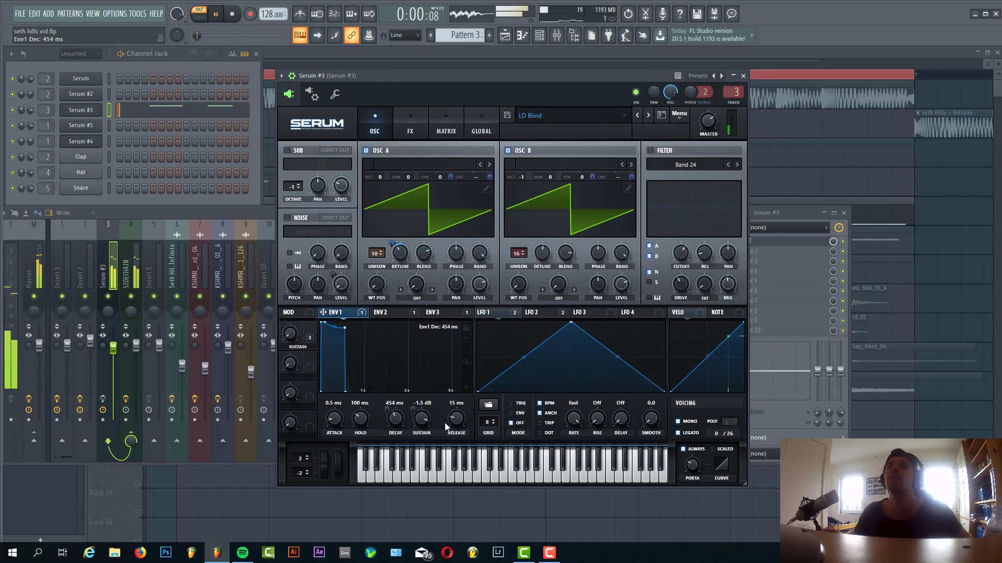
{"action": "scroll", "coordinate": [453, 423], "scroll_direction": "up", "scroll_amount": 2}
{"action": "scroll", "coordinate": [453, 424], "scroll_direction": "up", "scroll_amount": 5}
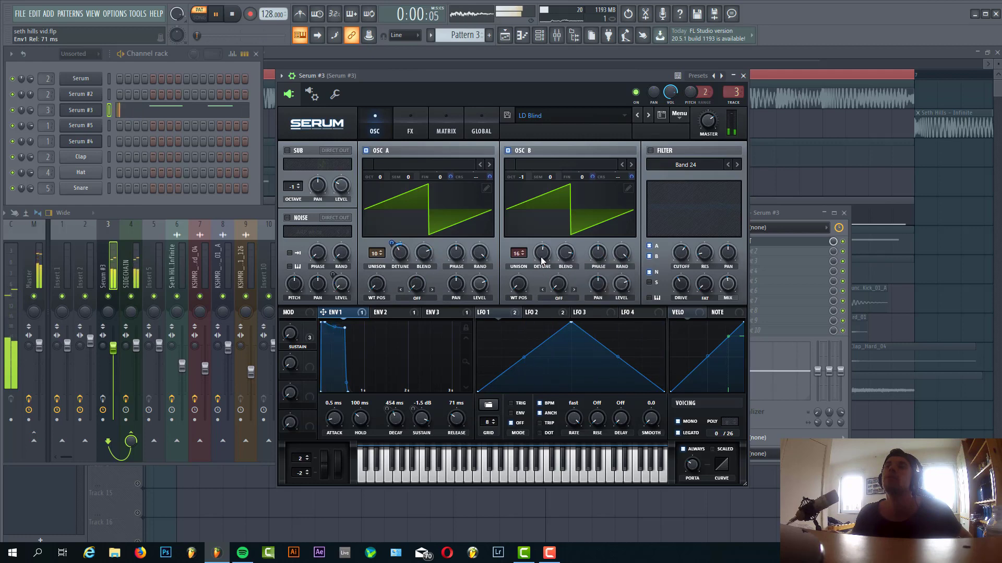
Review the LFO 2 assignments in Serum #3's modulation matrix and raise the start point of the LFO 2 curve nearly to the top.
{"action": "left_click", "coordinate": [550, 312]}
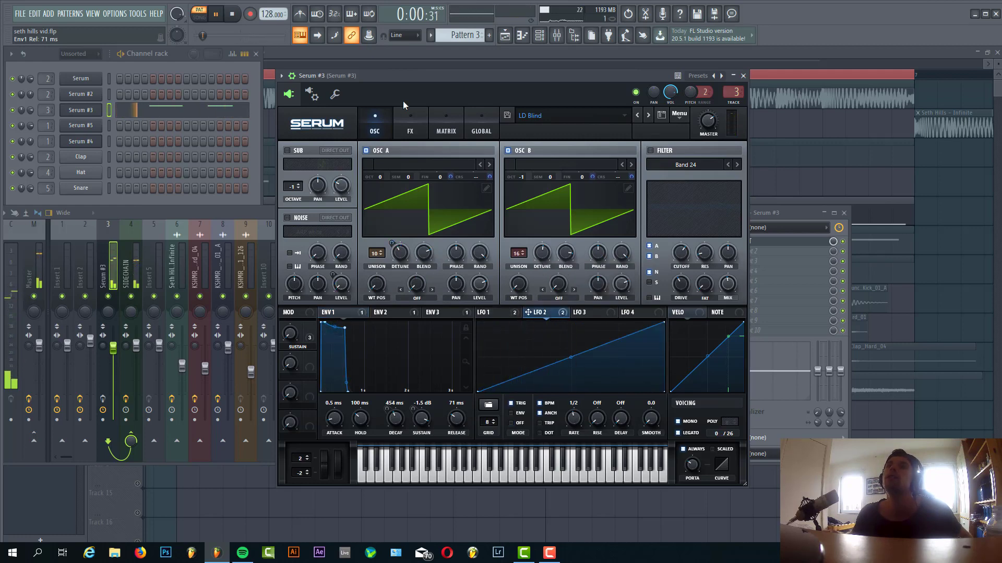
{"action": "left_click", "coordinate": [410, 122]}
{"action": "left_click", "coordinate": [438, 121]}
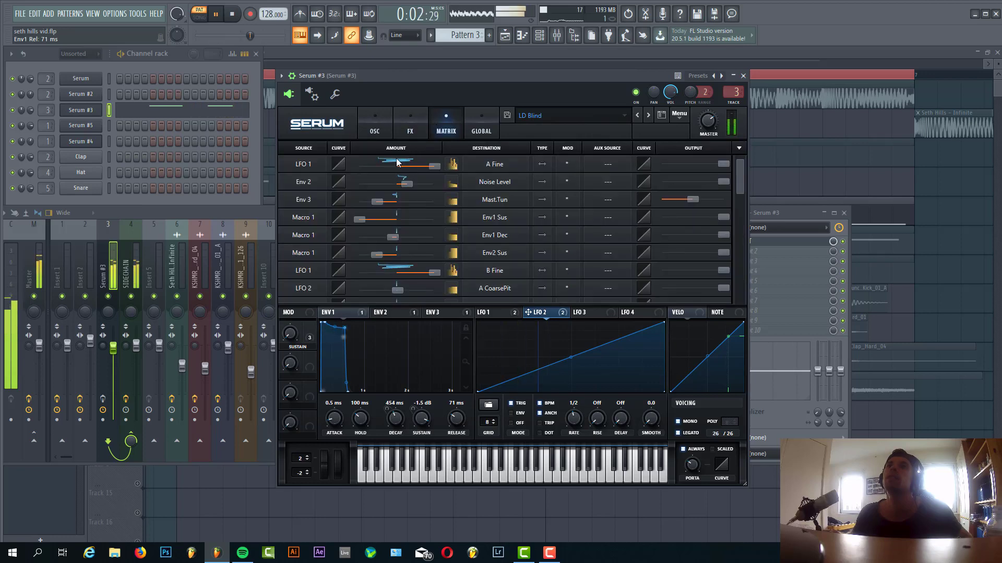
{"action": "scroll", "coordinate": [290, 204], "scroll_direction": "down", "scroll_amount": 4}
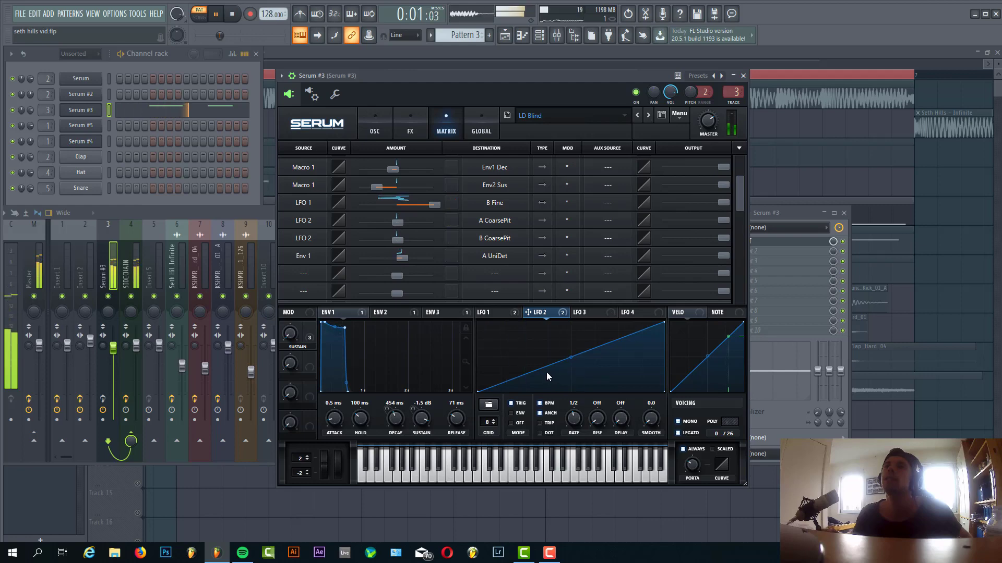
{"action": "left_click_drag", "start_coordinate": [479, 391], "coordinate": [478, 323]}
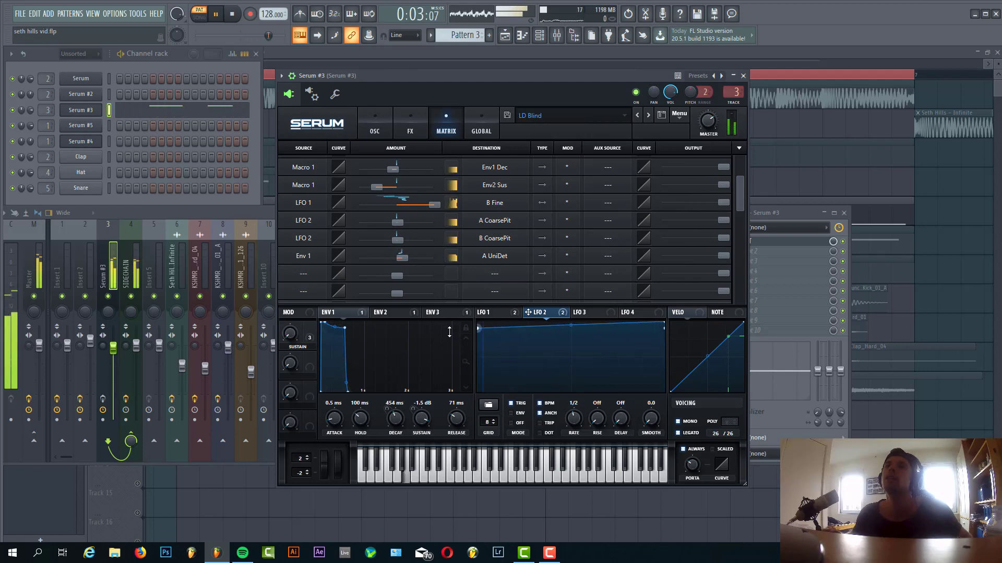
Undo the LFO 2 curve edit, return to Serum #3's oscillators and set the LFO 1 rate to fast.
{"action": "key", "text": "ctrl+z"}
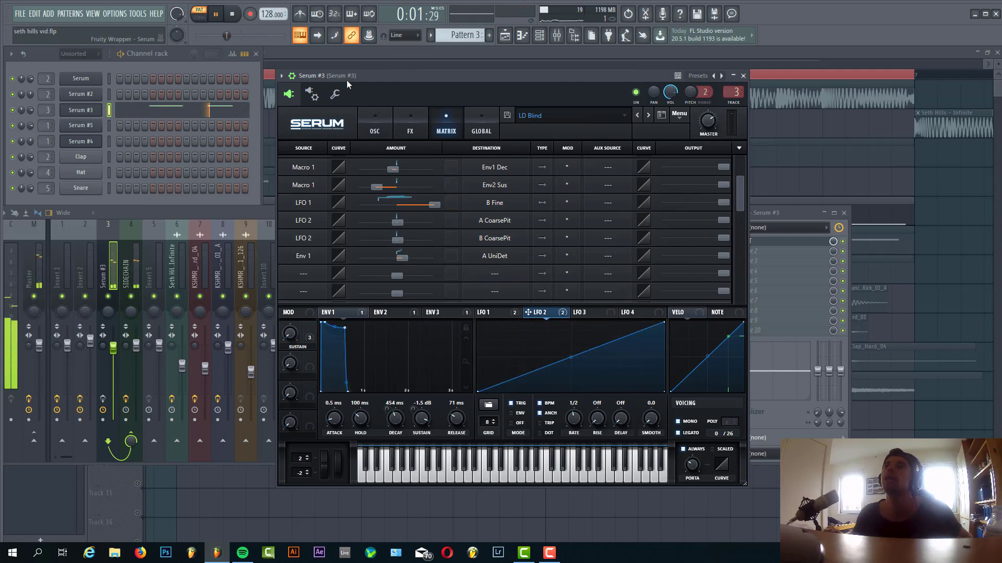
{"action": "left_click", "coordinate": [372, 124]}
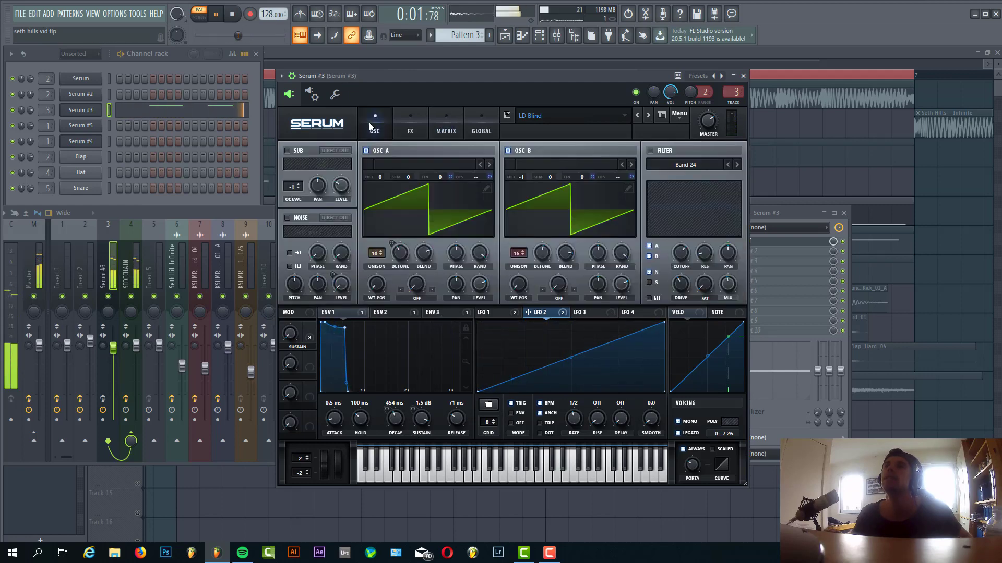
{"action": "left_click", "coordinate": [493, 313]}
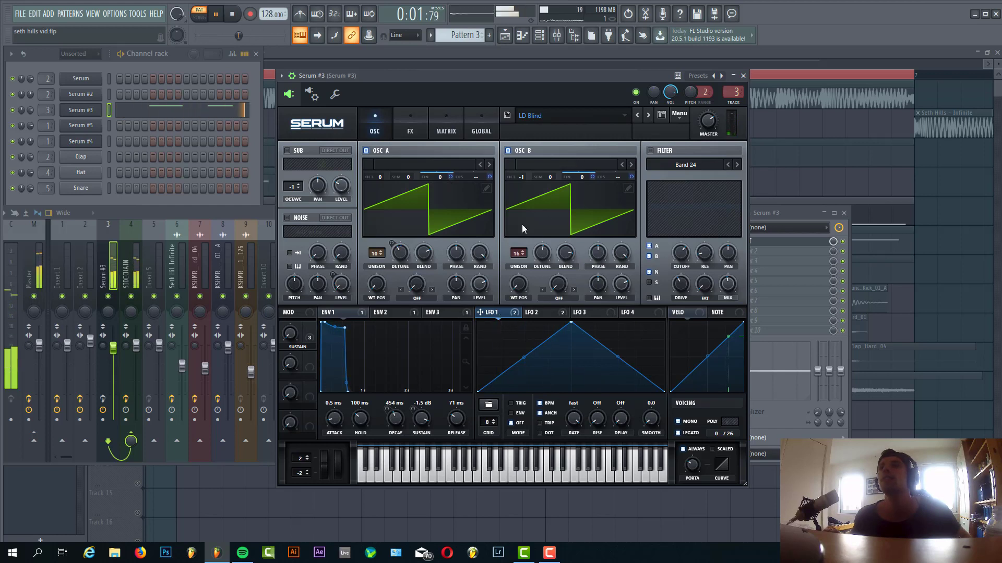
{"action": "left_click_drag", "start_coordinate": [452, 177], "coordinate": [446, 245]}
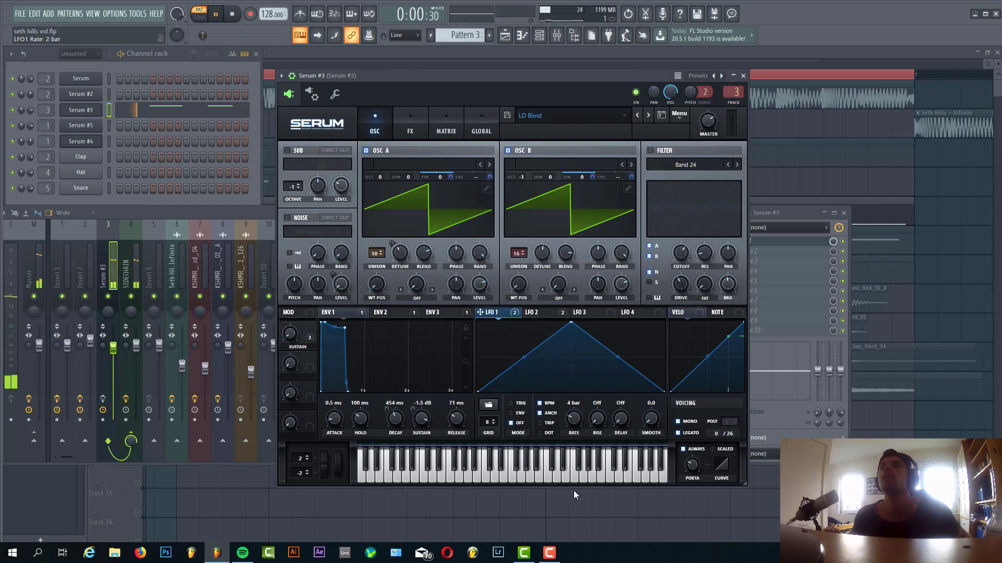
{"action": "left_click_drag", "start_coordinate": [572, 419], "coordinate": [562, 434]}
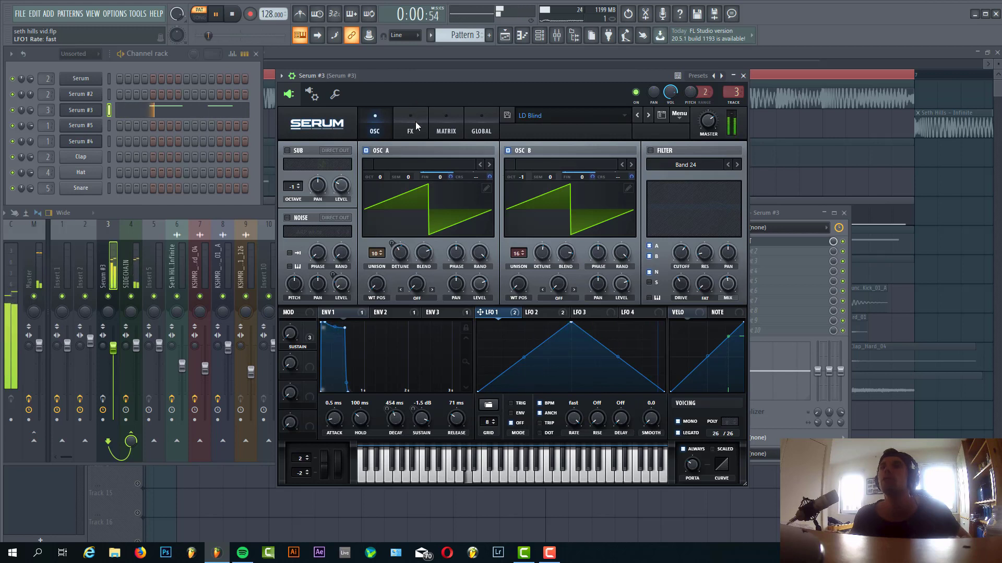
Switch Serum #3's sub, noise and filter sections back on, comparing the sound with the filter off and on.
{"action": "left_click", "coordinate": [287, 151]}
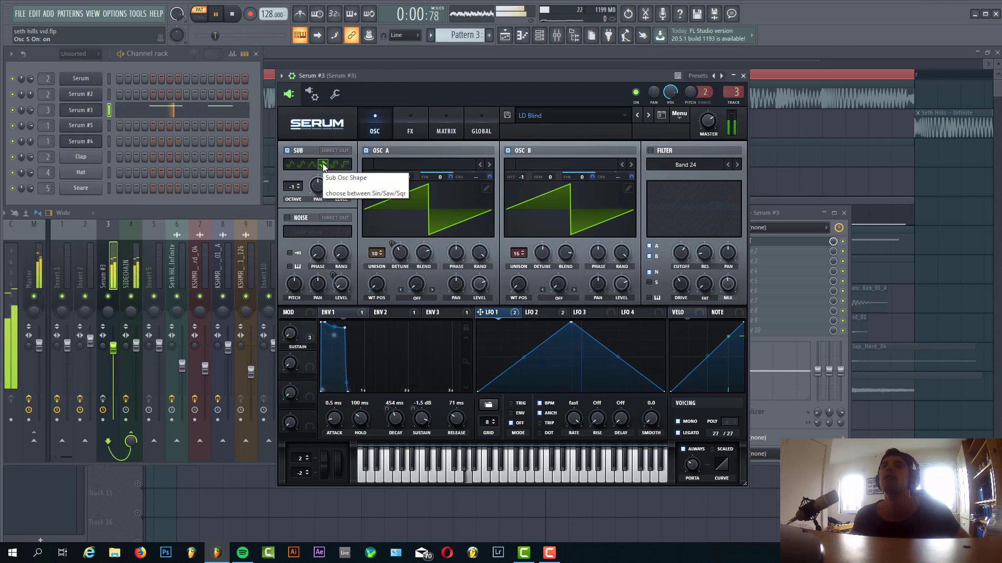
{"action": "left_click", "coordinate": [286, 218]}
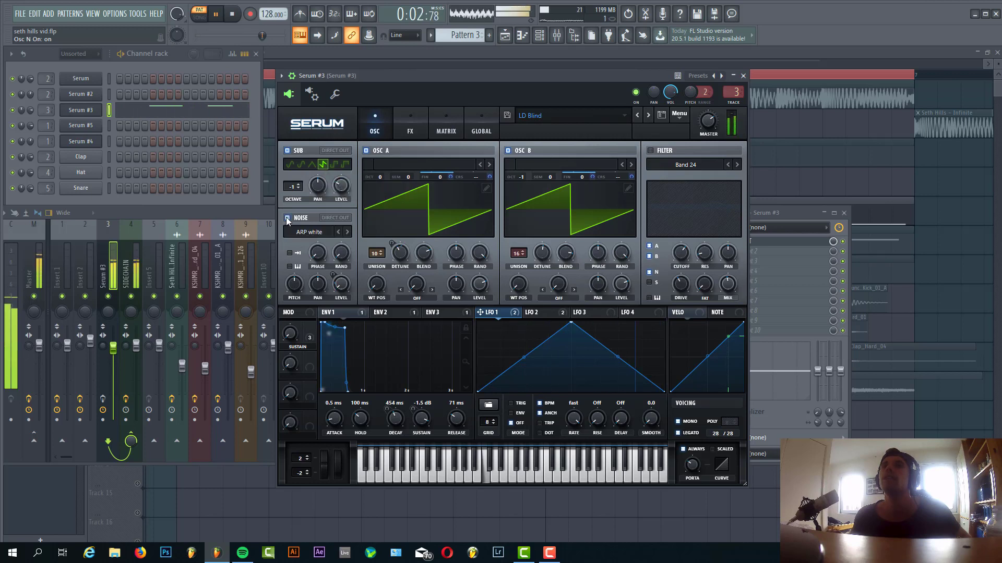
{"action": "left_click", "coordinate": [664, 150]}
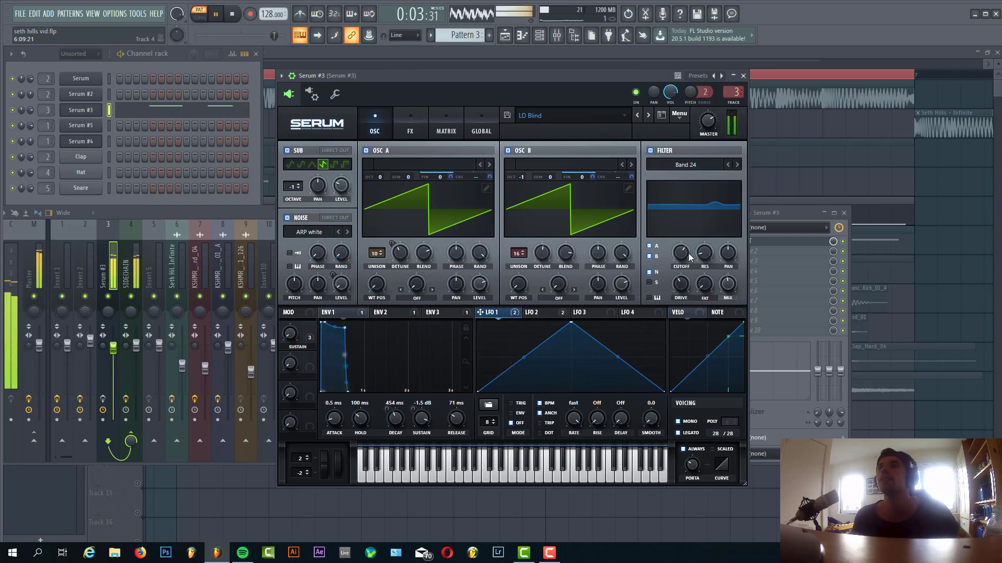
{"action": "mouse_move", "coordinate": [682, 260]}
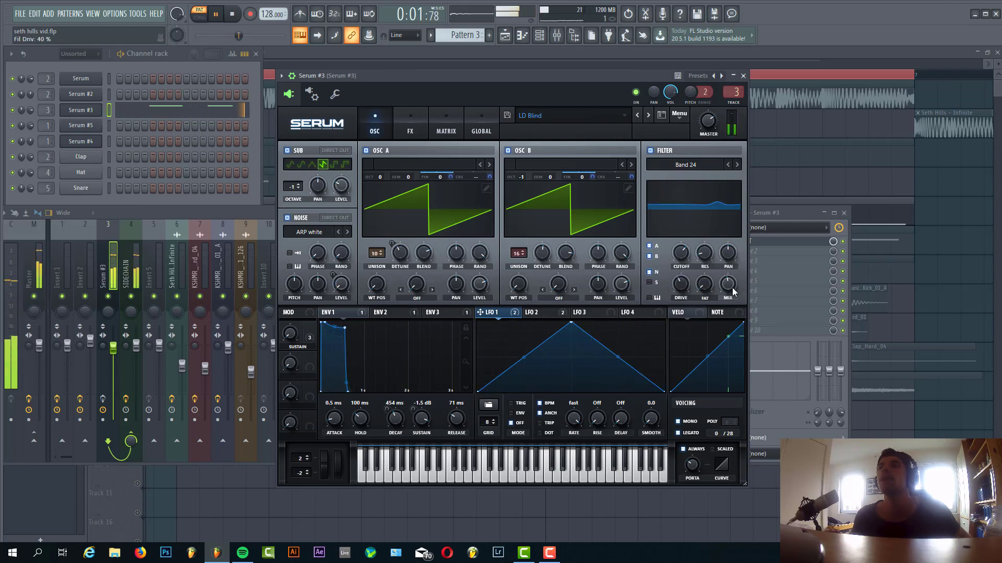
{"action": "left_click", "coordinate": [650, 150]}
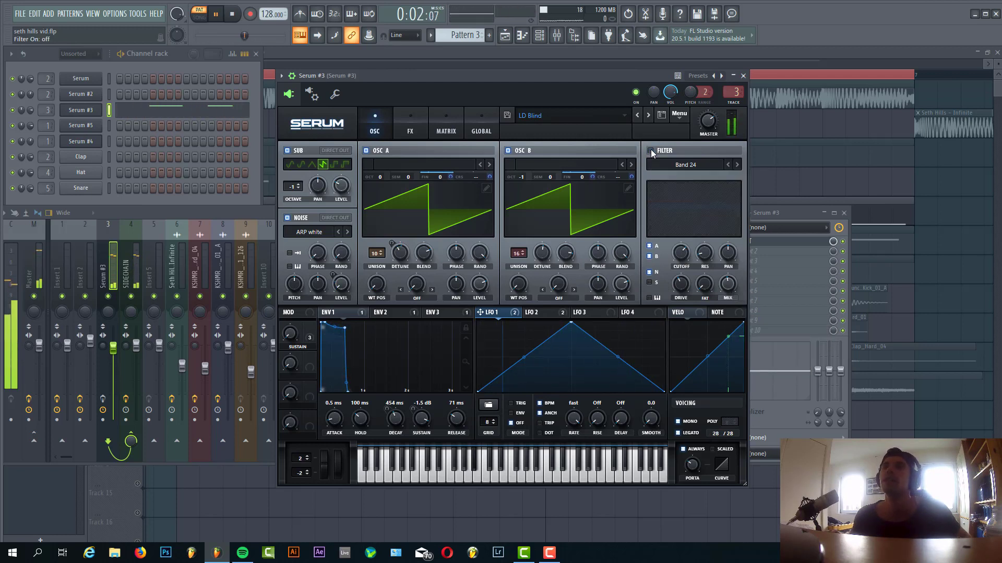
{"action": "left_click", "coordinate": [650, 150]}
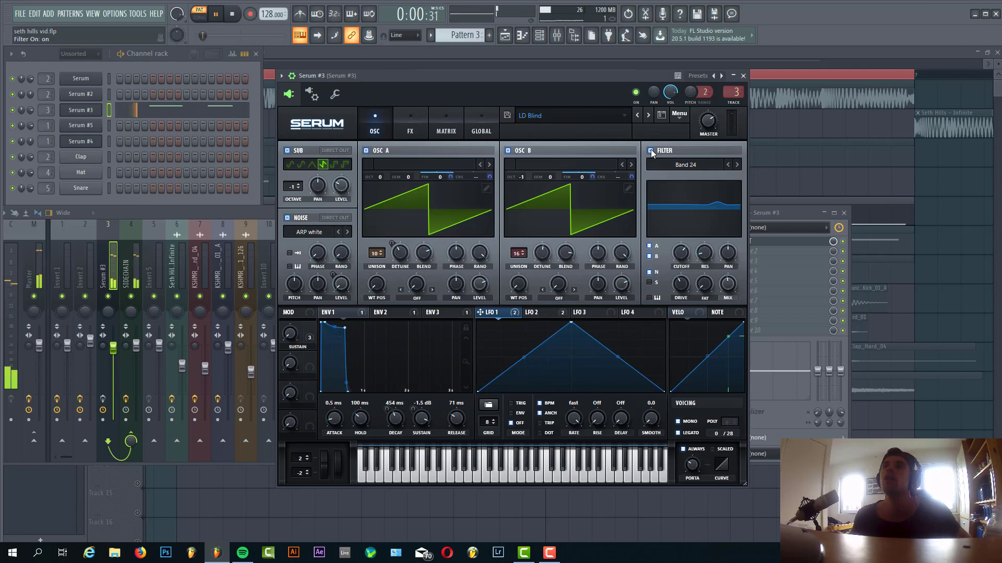
Enable the Diode 2 distortion in Serum #3's effects and check its drive and mix amounts.
{"action": "left_click", "coordinate": [410, 127]}
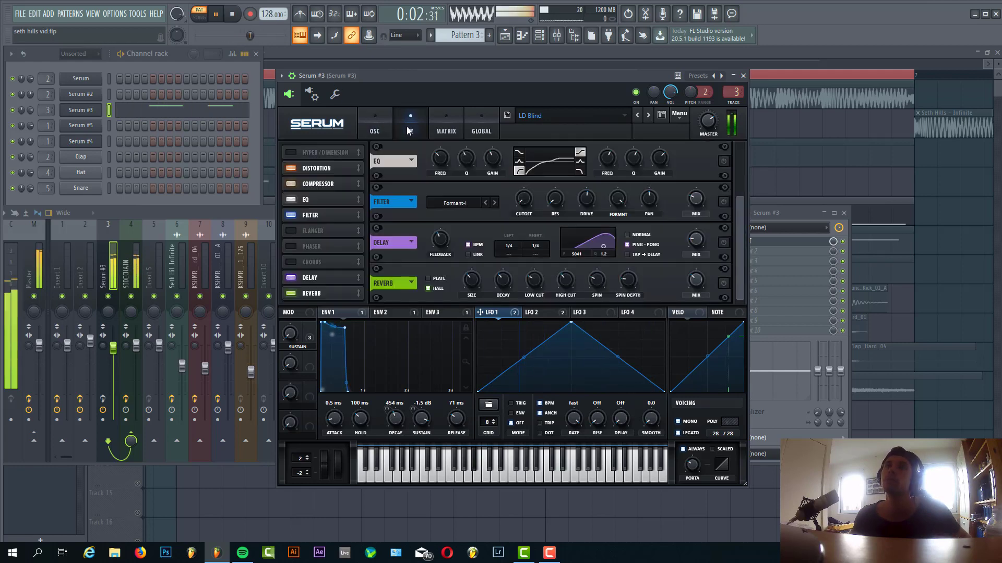
{"action": "left_click_drag", "start_coordinate": [391, 80], "coordinate": [380, 101]}
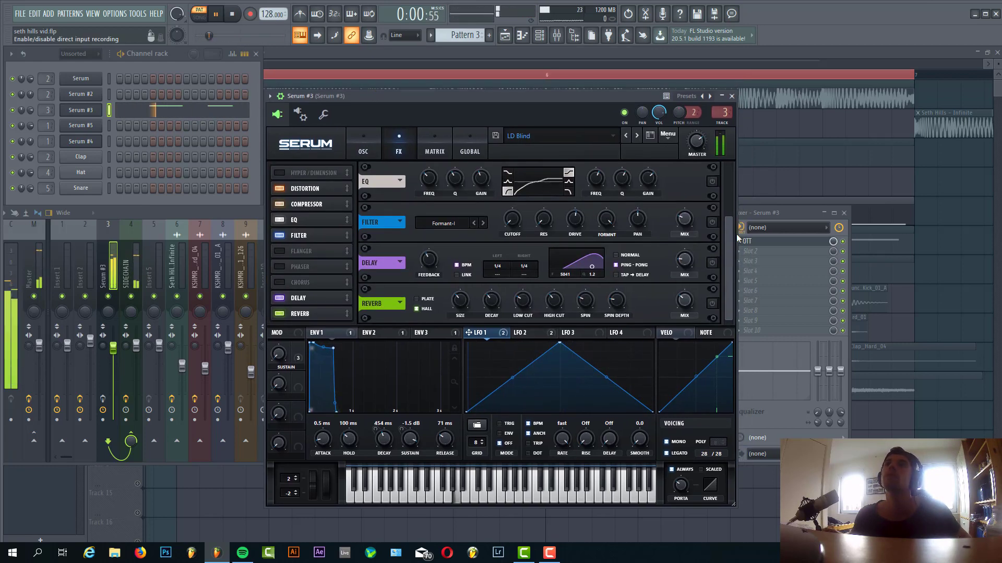
{"action": "scroll", "coordinate": [731, 235], "scroll_direction": "up", "scroll_amount": 2}
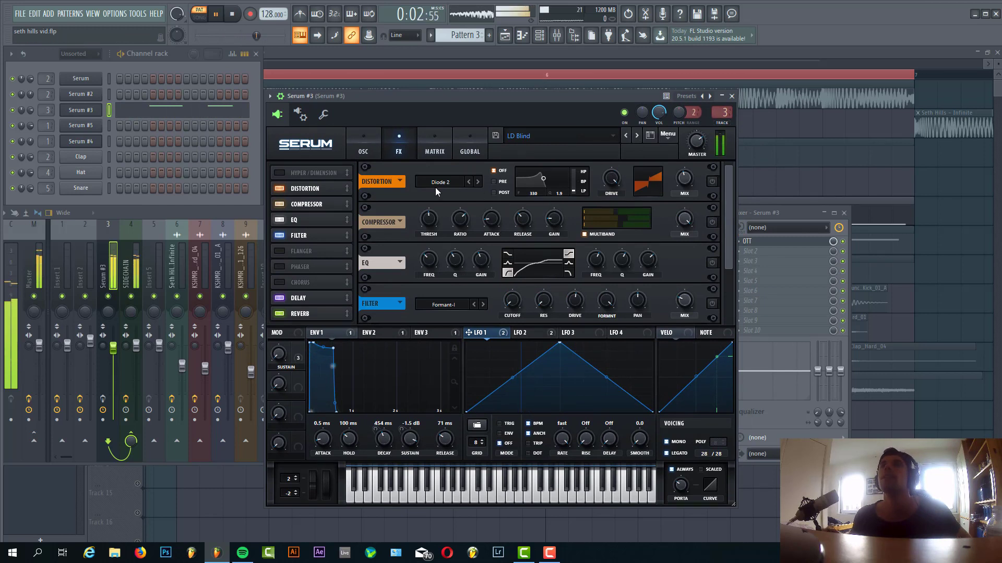
{"action": "left_click", "coordinate": [712, 182]}
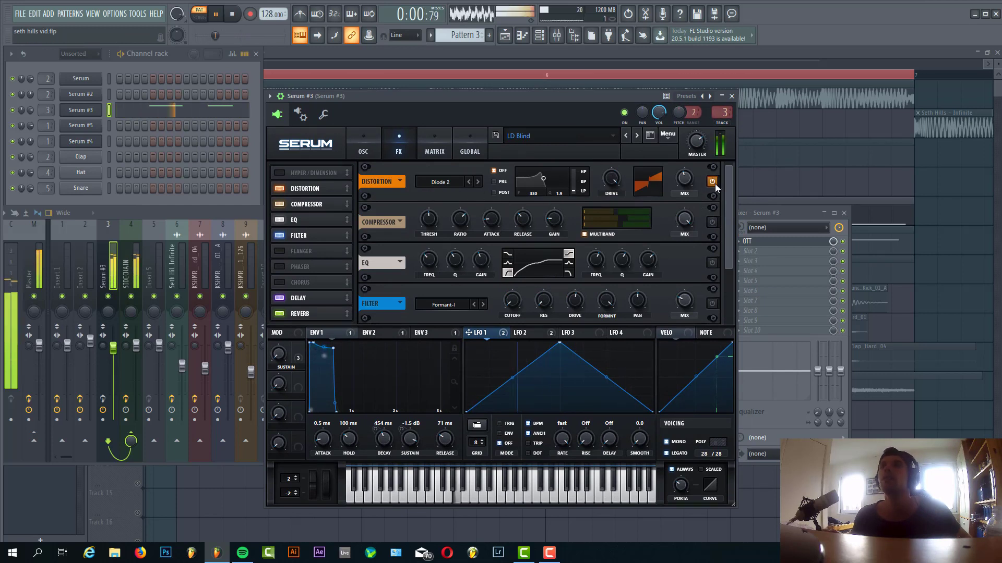
{"action": "left_click", "coordinate": [614, 181]}
{"action": "left_click", "coordinate": [683, 185]}
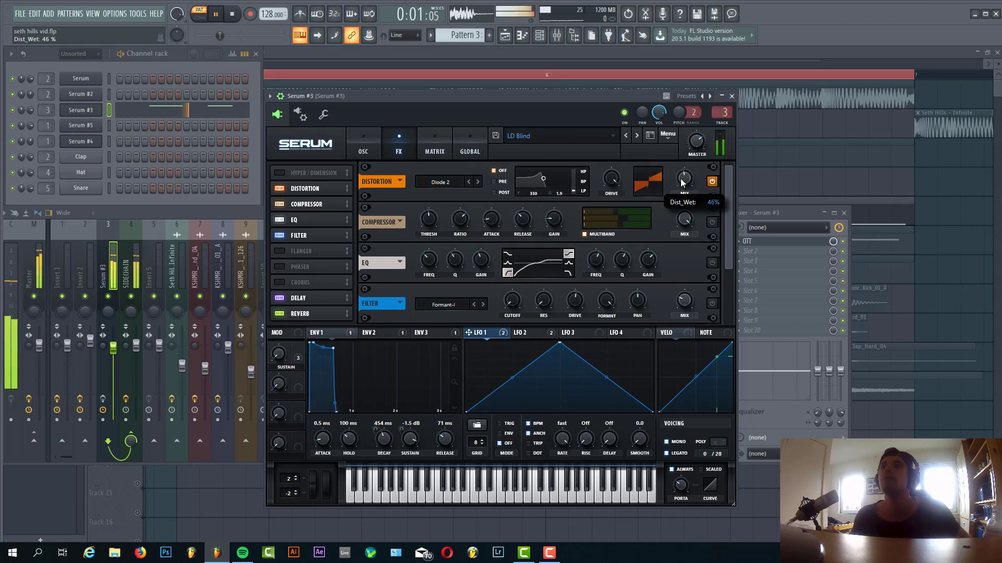
Enable Serum #3's multiband compressor with its middle band at 108 %, and enable the EQ effect.
{"action": "left_click", "coordinate": [711, 222]}
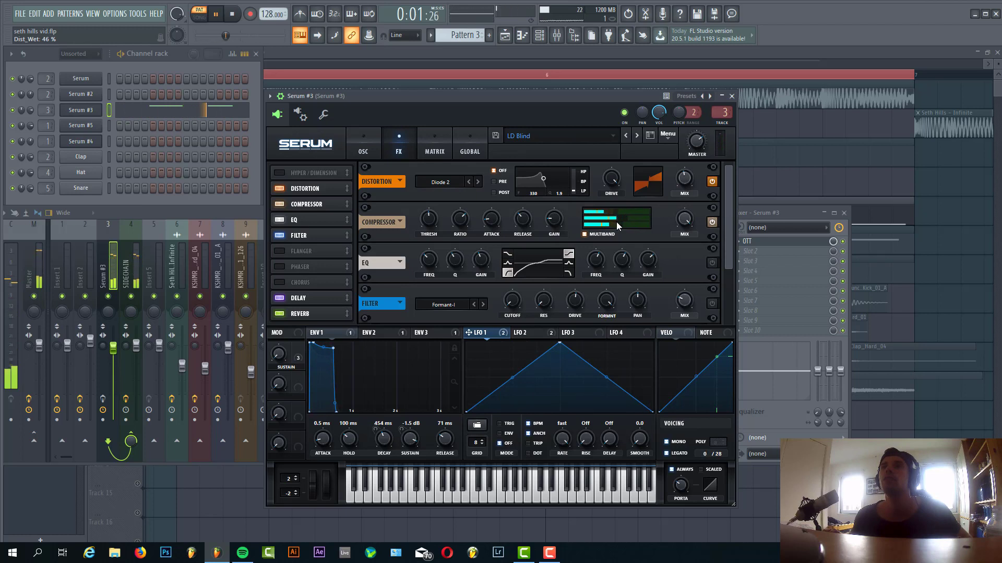
{"action": "mouse_move", "coordinate": [611, 218]}
{"action": "left_mouse_down"}
{"action": "mouse_move", "coordinate": [644, 216]}
{"action": "mouse_move", "coordinate": [620, 210]}
{"action": "mouse_move", "coordinate": [625, 219]}
{"action": "left_mouse_up"}
{"action": "left_click_drag", "start_coordinate": [730, 254], "coordinate": [729, 297]}
{"action": "left_click", "coordinate": [711, 196]}
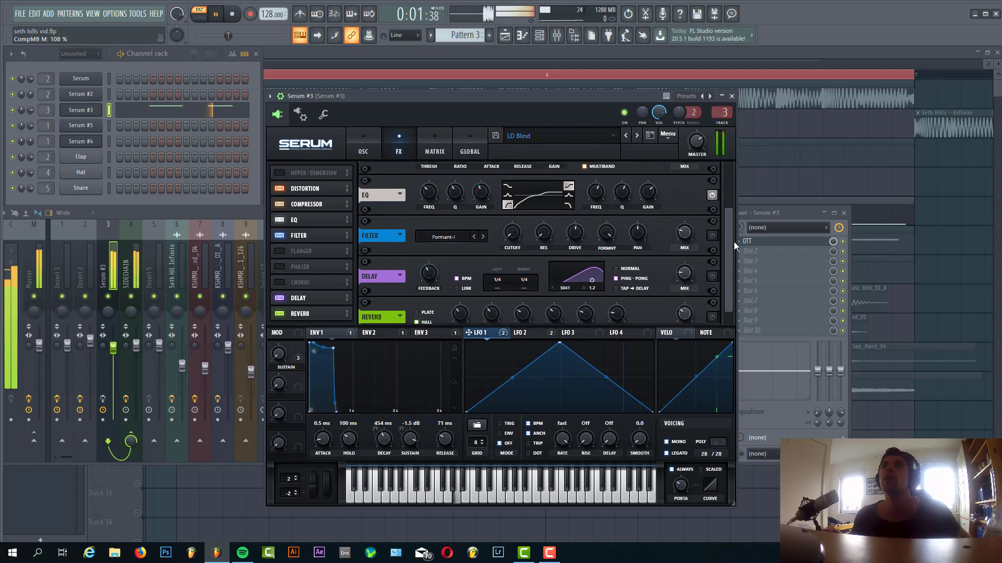
{"action": "scroll", "coordinate": [730, 237], "scroll_direction": "up", "scroll_amount": 1}
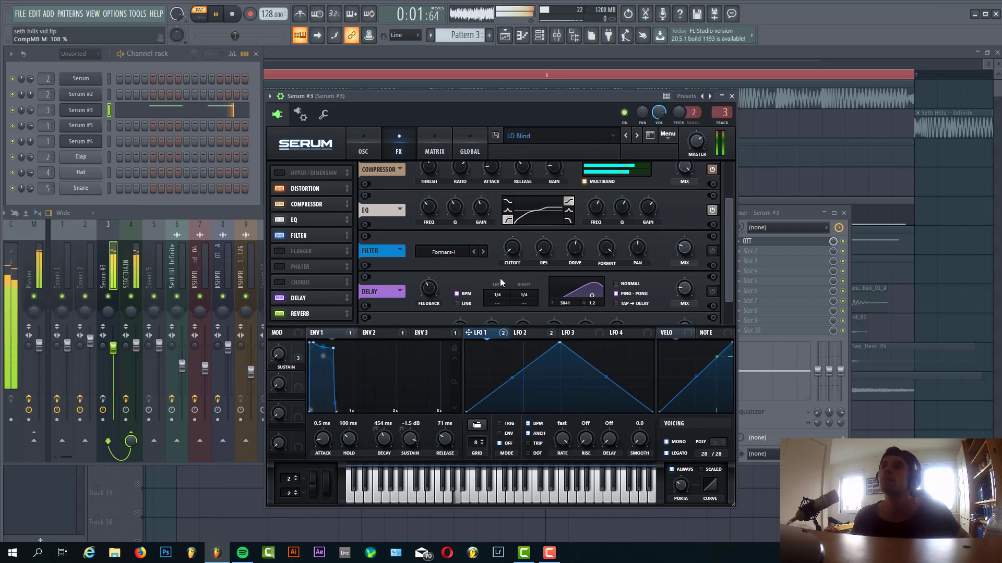
Enable the Formant-I filter effect in Serum #3 and check its cutoff, formant, drive and mix settings.
{"action": "left_click", "coordinate": [710, 250]}
{"action": "scroll", "coordinate": [733, 255], "scroll_direction": "down", "scroll_amount": 1}
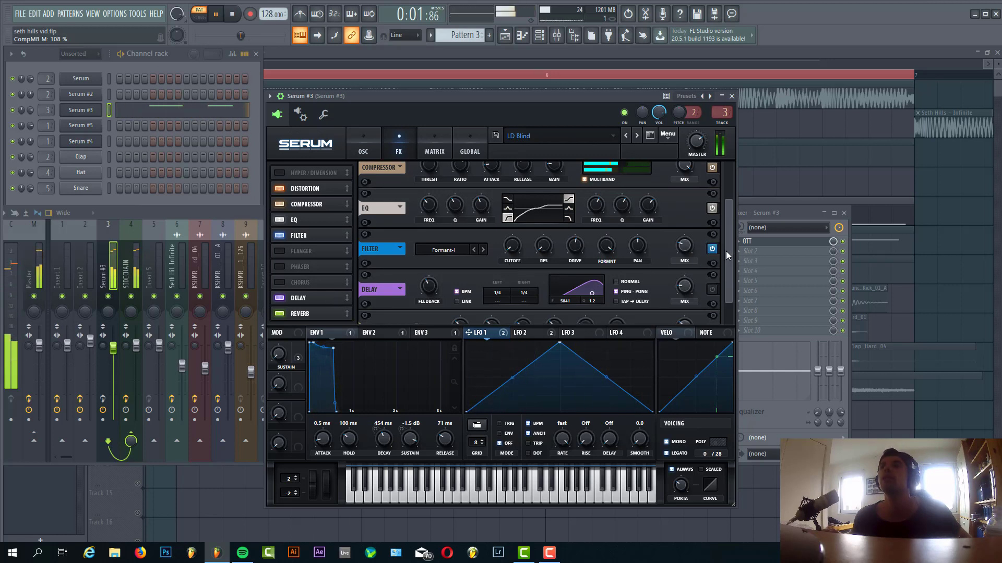
{"action": "scroll", "coordinate": [725, 253], "scroll_direction": "down", "scroll_amount": 2}
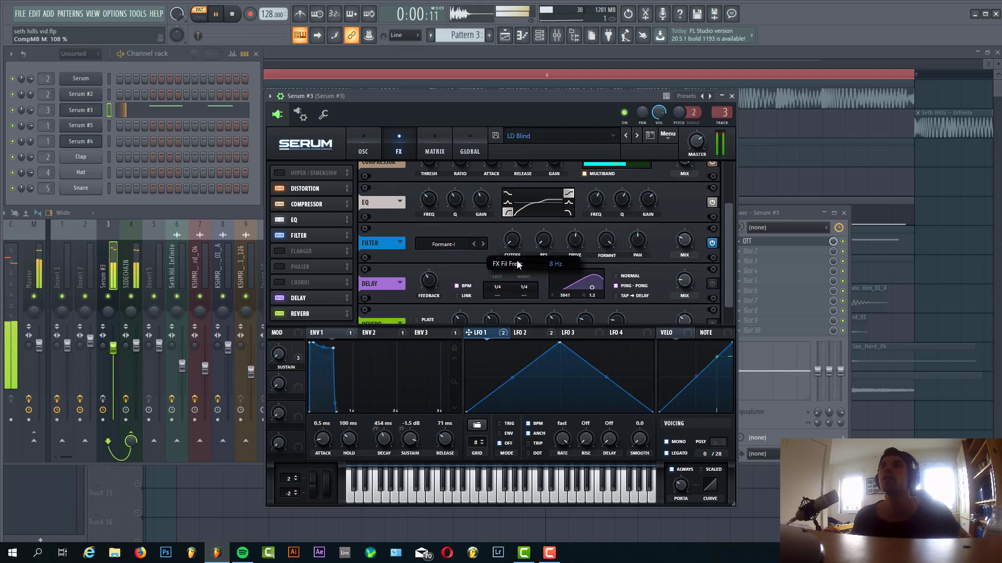
{"action": "left_click_drag", "start_coordinate": [518, 265], "coordinate": [518, 267]}
{"action": "left_click_drag", "start_coordinate": [606, 240], "coordinate": [567, 265]}
{"action": "left_click_drag", "start_coordinate": [571, 183], "coordinate": [564, 224]}
{"action": "left_click_drag", "start_coordinate": [684, 240], "coordinate": [653, 221]}
Enable the delay and reverb effects in Serum #3.
{"action": "left_click_drag", "start_coordinate": [728, 285], "coordinate": [731, 298]}
{"action": "left_click", "coordinate": [712, 263]}
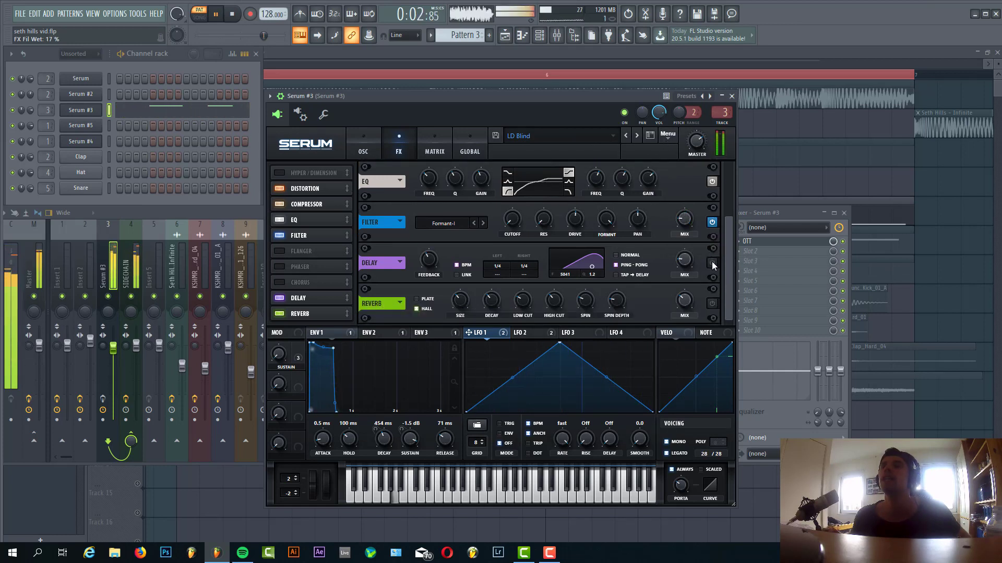
{"action": "left_click", "coordinate": [713, 303]}
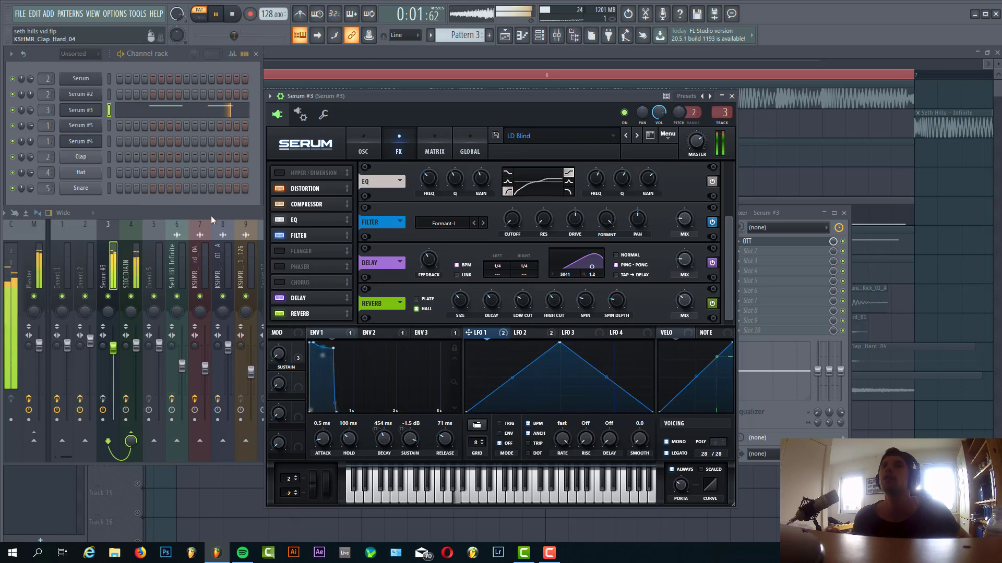
Open the OTT effect on the Serum #3 mixer track and check its compression settings.
{"action": "left_click", "coordinate": [796, 221]}
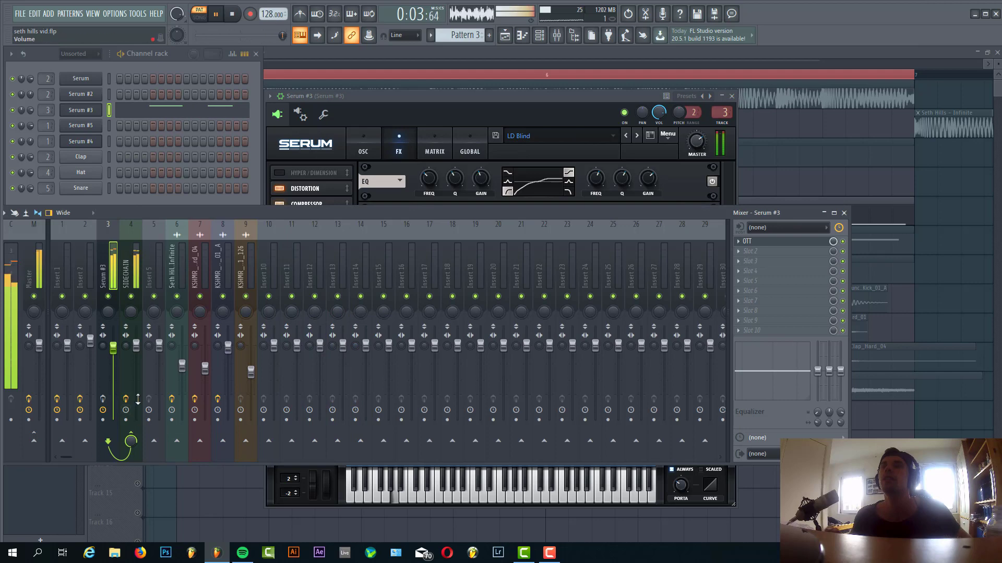
{"action": "left_click", "coordinate": [777, 243]}
{"action": "left_click_drag", "start_coordinate": [163, 179], "coordinate": [428, 174]}
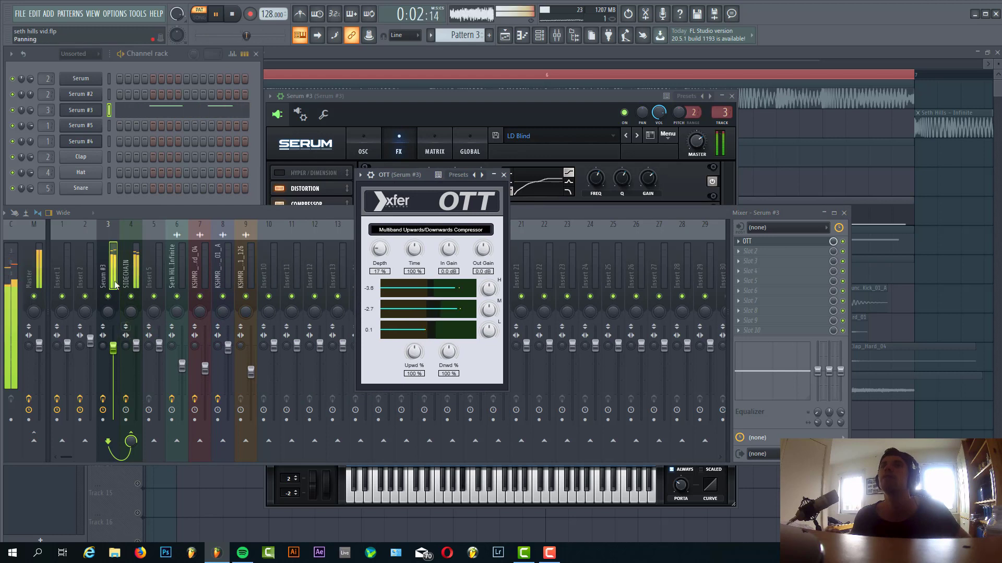
{"action": "left_click", "coordinate": [259, 130]}
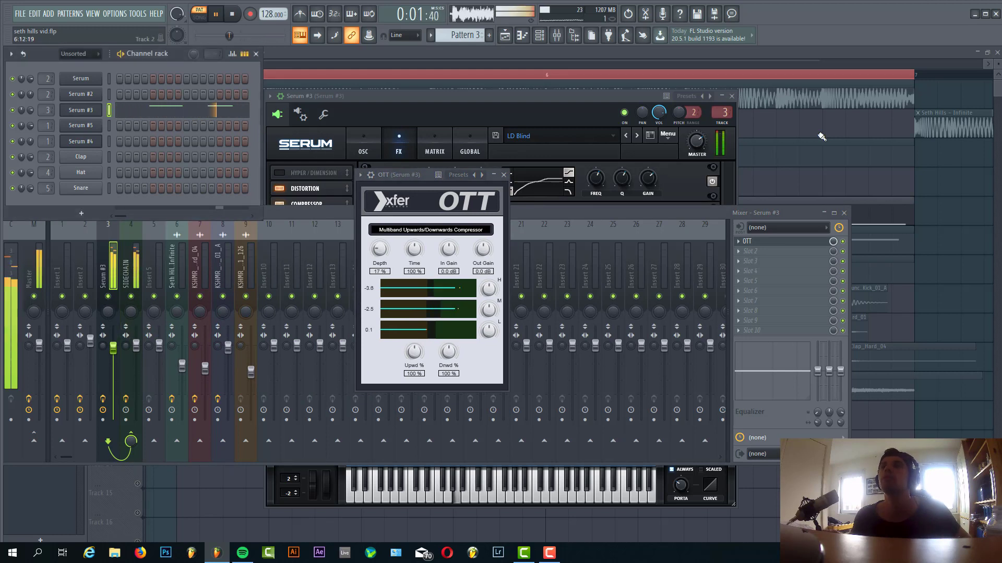
Return to the playlist and unmute tracks 6 to 11 alongside the Pattern 3 track.
{"action": "left_click", "coordinate": [816, 165]}
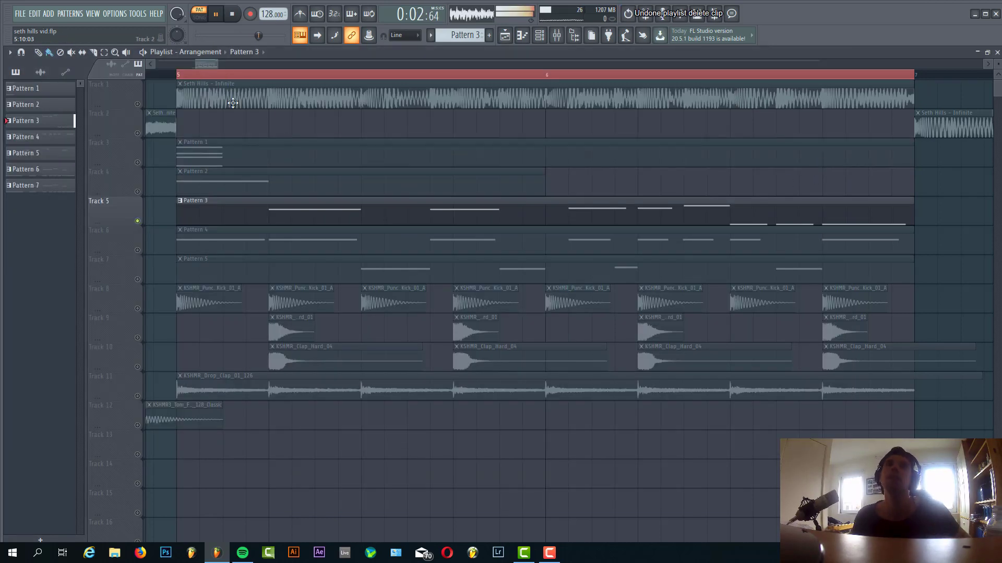
{"action": "left_click", "coordinate": [137, 250]}
{"action": "left_click", "coordinate": [137, 279]}
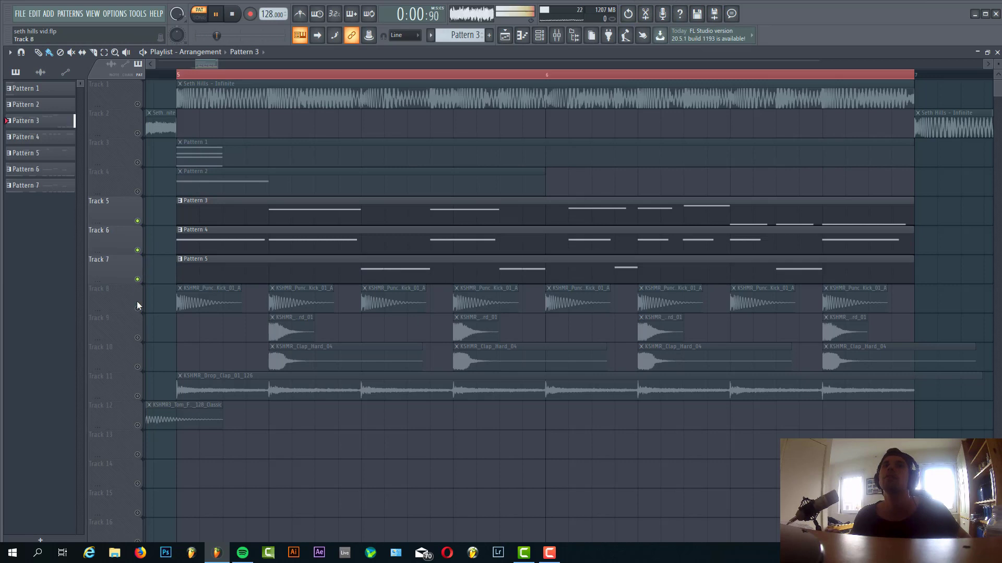
{"action": "left_click", "coordinate": [137, 308]}
{"action": "left_click", "coordinate": [137, 337]}
{"action": "left_click", "coordinate": [137, 367]}
{"action": "left_click", "coordinate": [137, 396]}
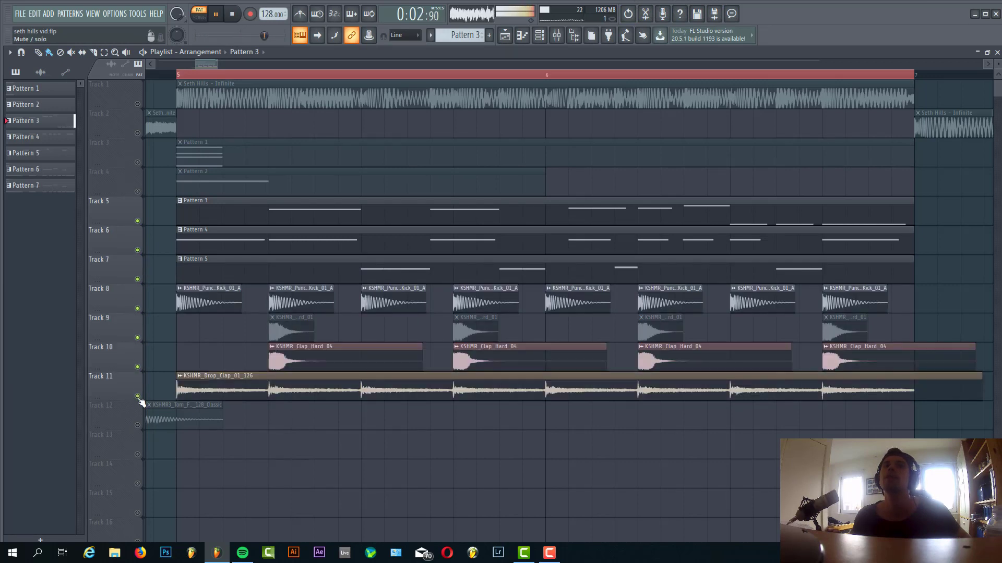
Switch playback to song mode, listen to the unmuted drop layers together and stop playback.
{"action": "key", "text": "l"}
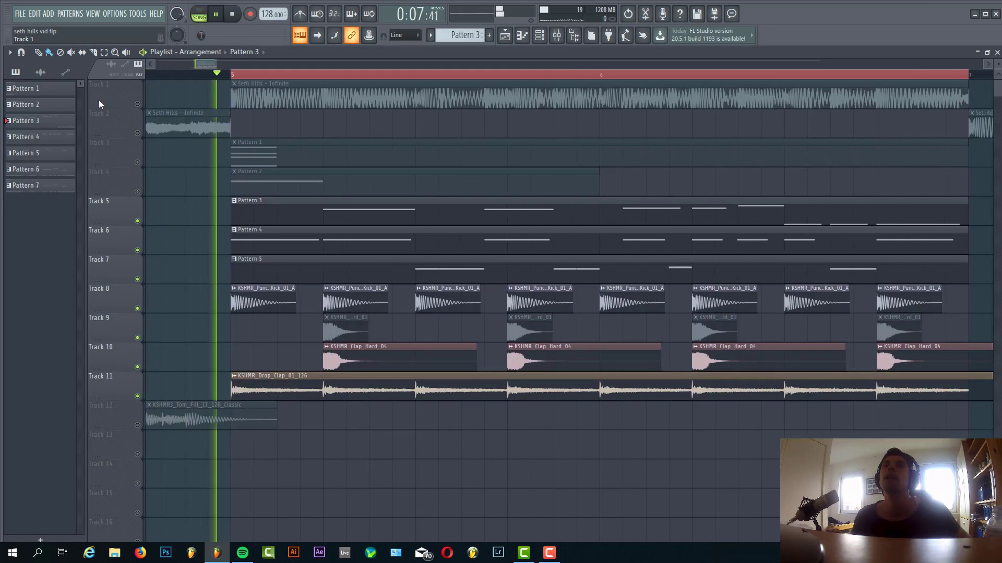
{"action": "scroll", "coordinate": [515, 260], "scroll_direction": "down", "scroll_amount": 3}
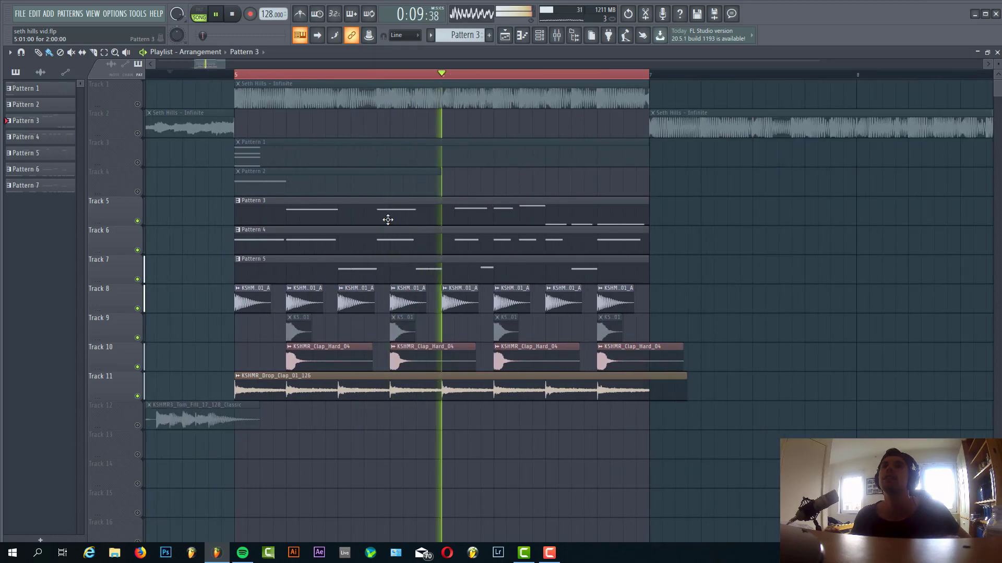
{"action": "key", "text": "space"}
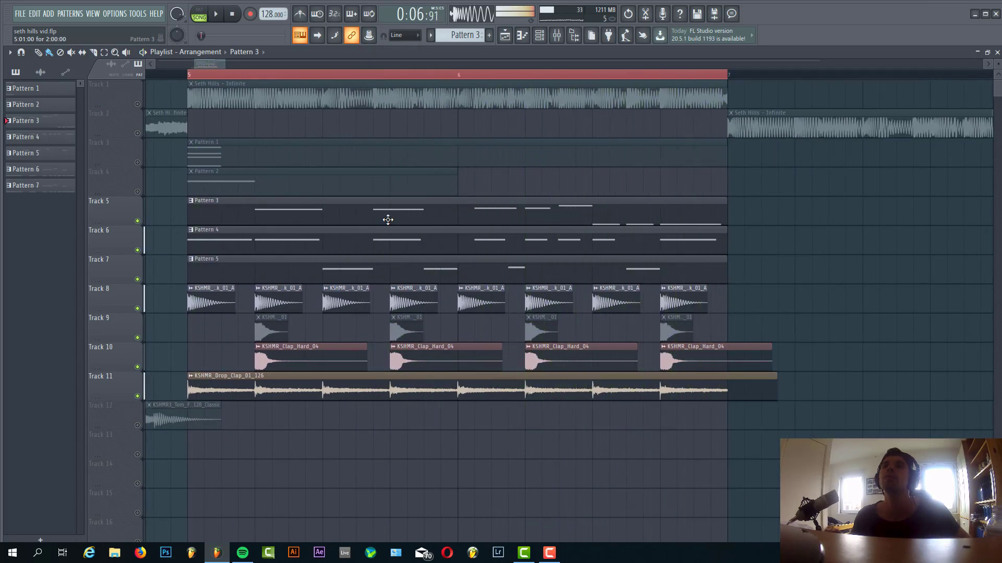
Unmute track 3 with Pattern 1, keep track 4 muted, and shorten the playlist time selection to bar 5.
{"action": "left_click", "coordinate": [138, 192]}
{"action": "left_click", "coordinate": [138, 191]}
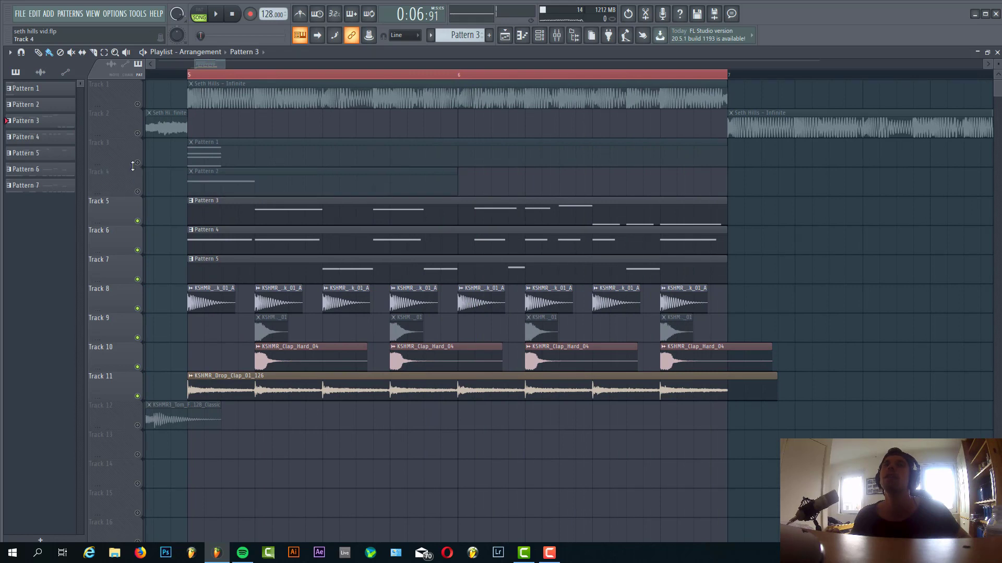
{"action": "left_click", "coordinate": [138, 162]}
{"action": "left_click_drag", "start_coordinate": [705, 78], "coordinate": [458, 77]}
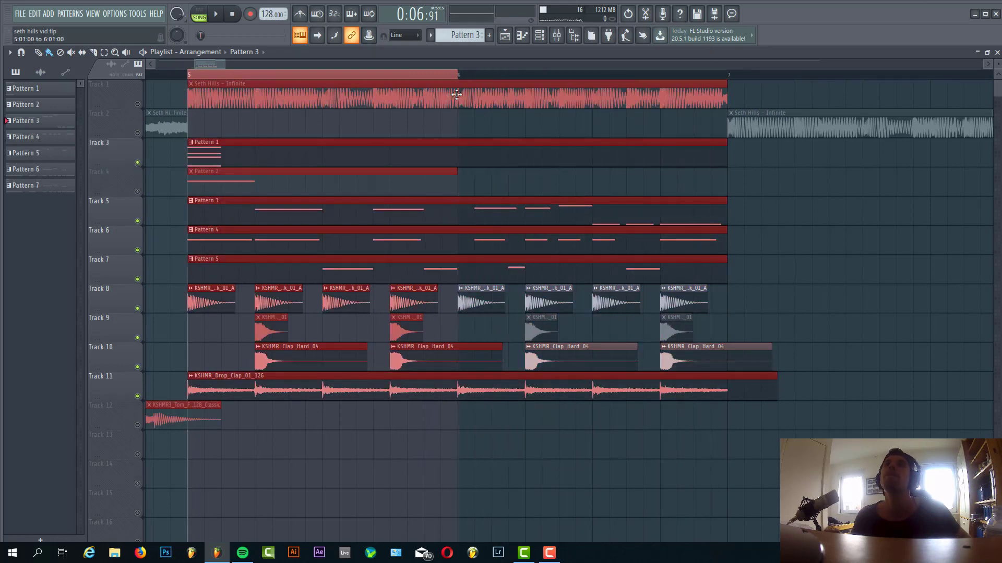
Play the selected bar and open Pattern 1's Serum notes in the piano roll.
{"action": "key", "text": "space"}
{"action": "double_click", "coordinate": [214, 150]}
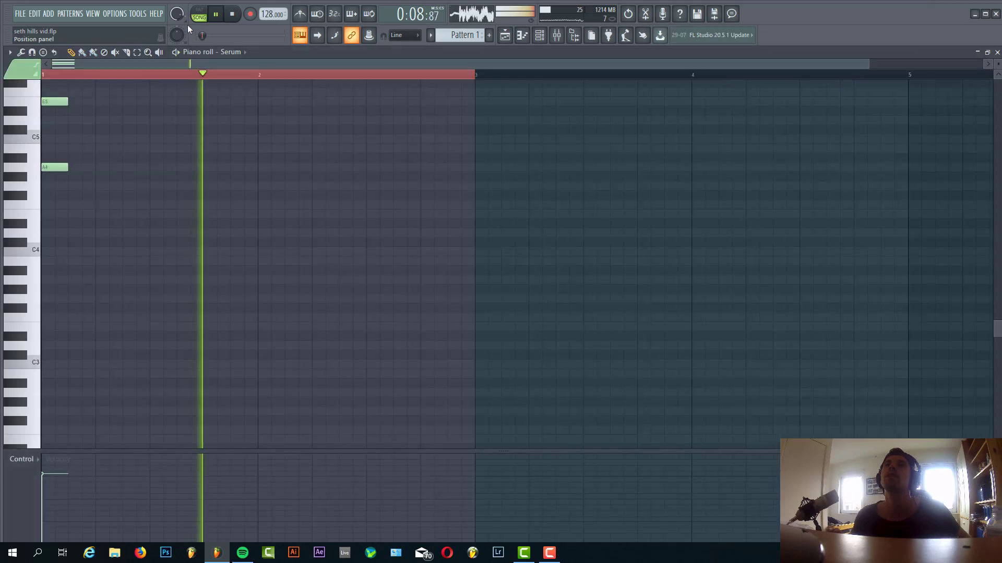
Examine Pattern 1's Serum notes in the piano roll, and bring up the first Serum patch over the playlist.
{"action": "scroll", "coordinate": [233, 286], "scroll_direction": "up", "scroll_amount": 6}
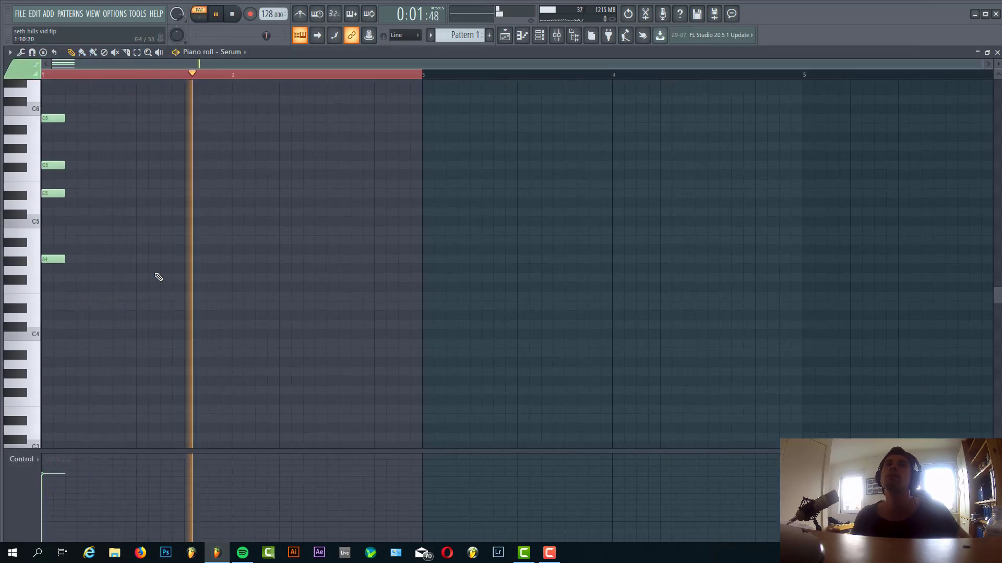
{"action": "key", "text": "F6"}
{"action": "key", "text": "F5"}
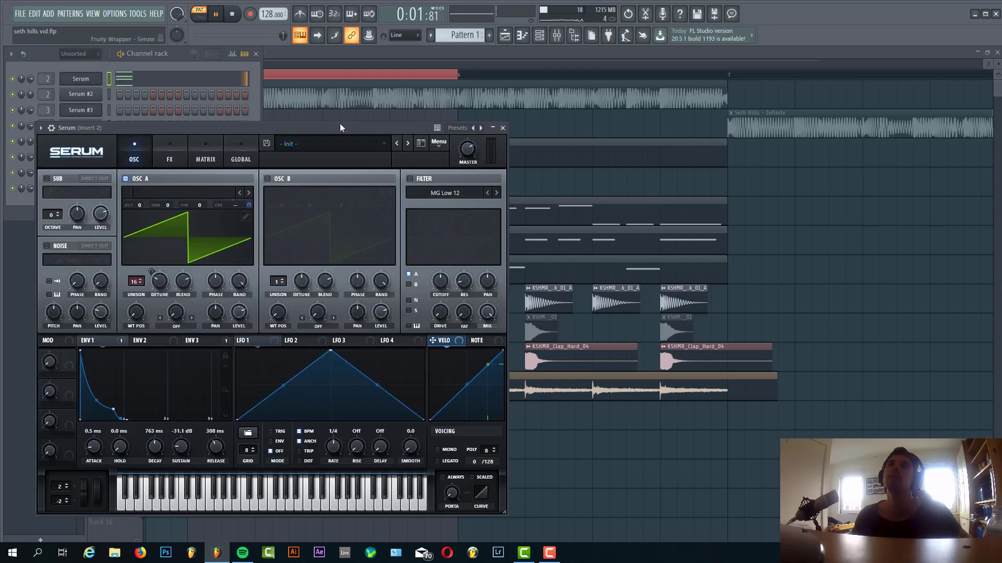
{"action": "left_click_drag", "start_coordinate": [334, 124], "coordinate": [577, 154]}
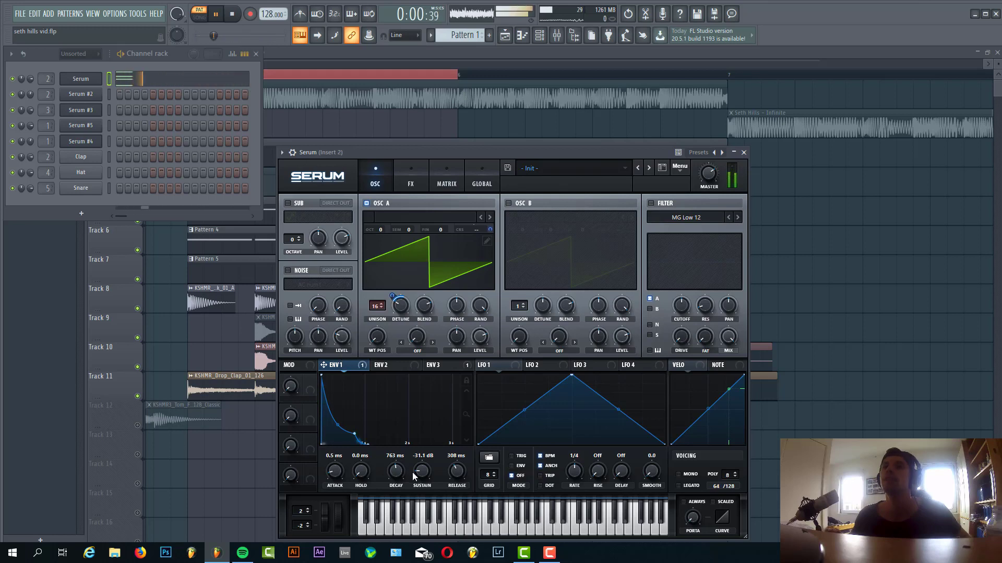
Review oscillator A's detune and envelope 1 in the Serum patch, and set envelope 3's decay to 76 ms.
{"action": "mouse_move", "coordinate": [394, 473]}
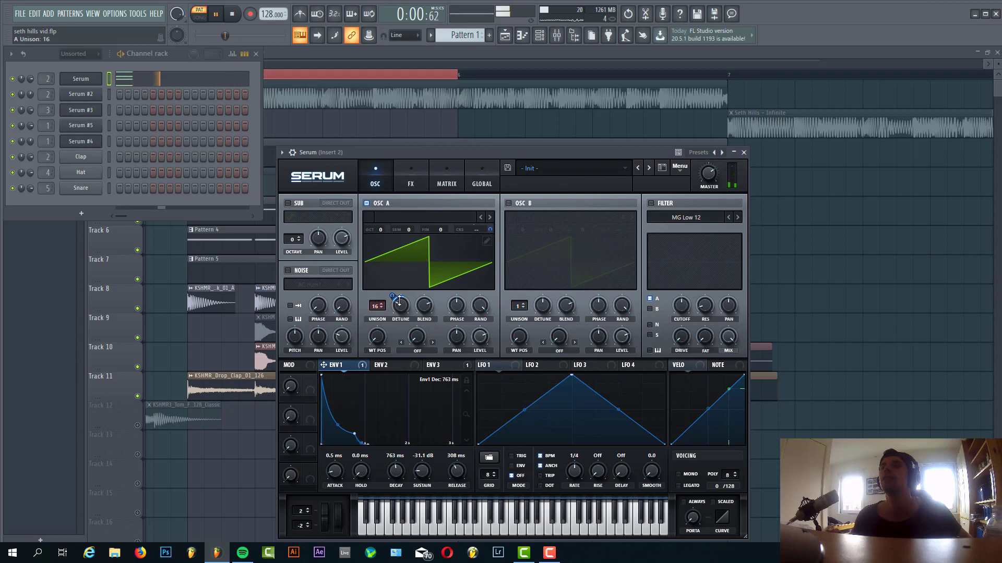
{"action": "left_click_drag", "start_coordinate": [399, 305], "coordinate": [387, 284]}
{"action": "left_click", "coordinate": [440, 365]}
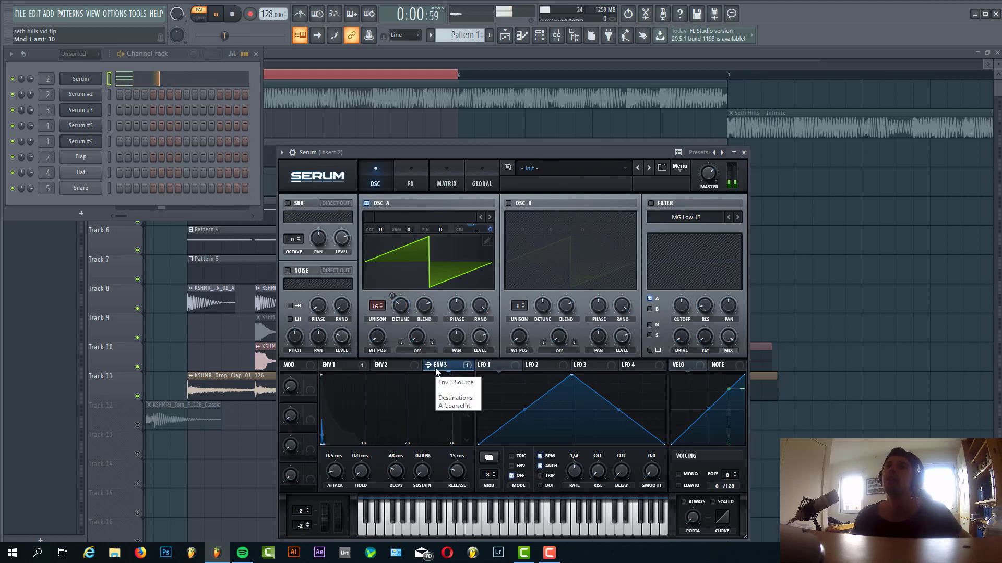
{"action": "left_click_drag", "start_coordinate": [392, 475], "coordinate": [392, 472]}
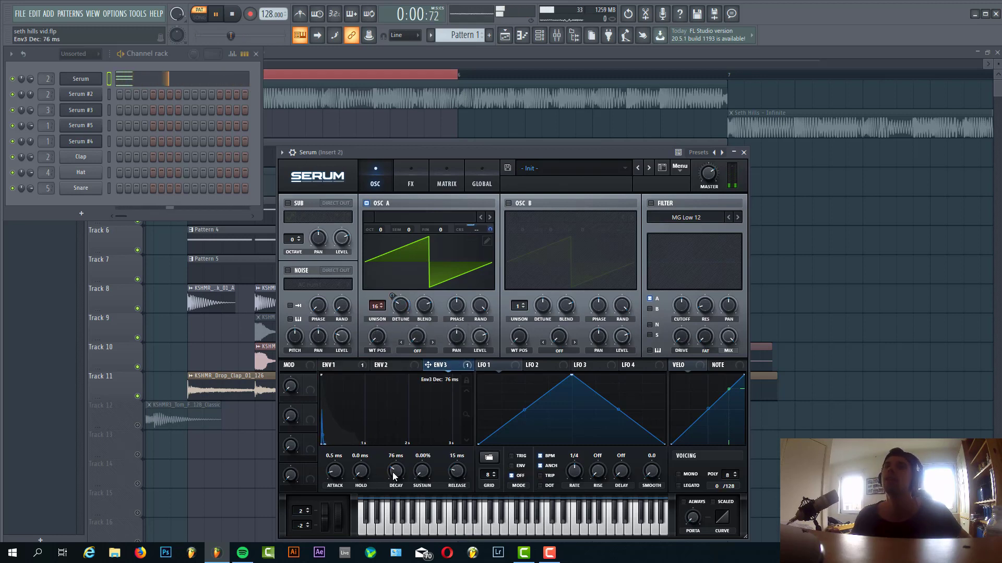
Examine the Serum patch's effects chain from Hyper/Dimension to EQ, and return to the playlist.
{"action": "left_click", "coordinate": [412, 182]}
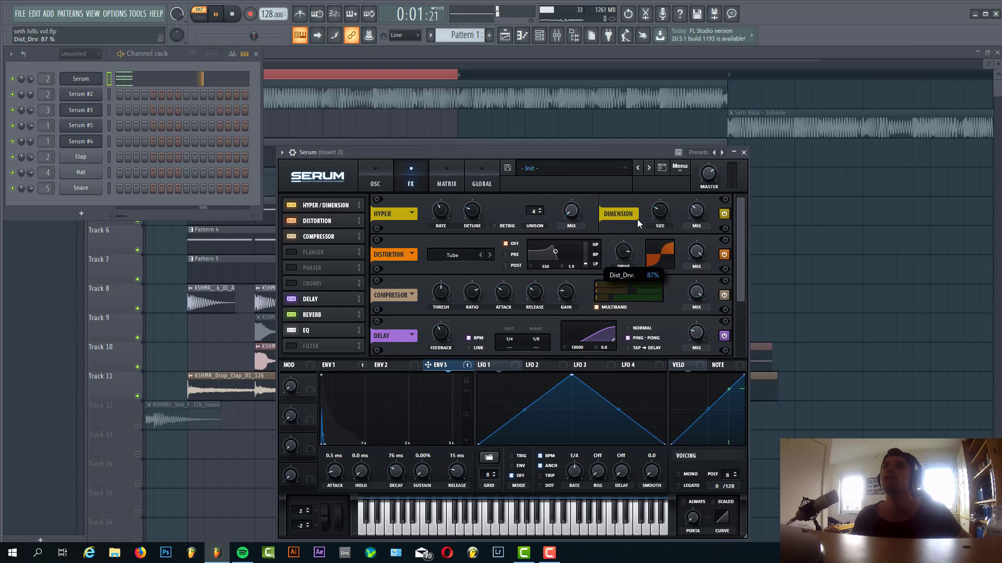
{"action": "scroll", "coordinate": [736, 265], "scroll_direction": "down", "scroll_amount": 3}
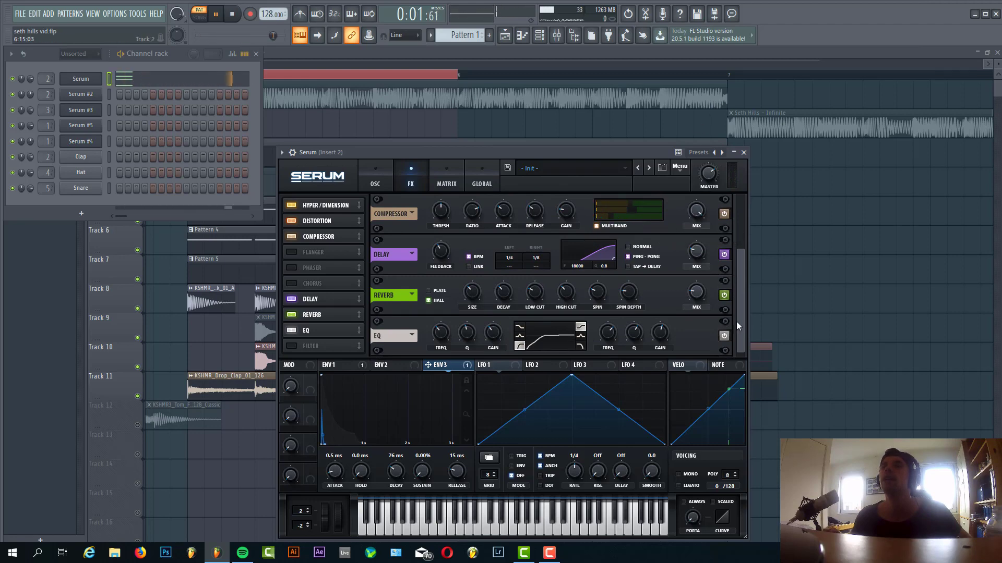
{"action": "left_click", "coordinate": [171, 244]}
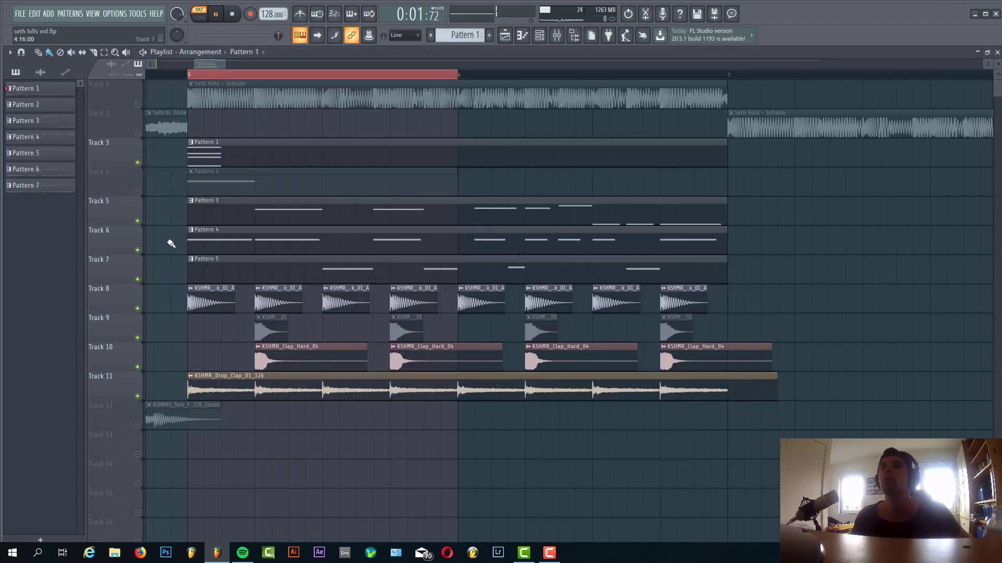
Unmute track 4 with Pattern 2, and open its Serum #2 notes in the piano roll for playback in pattern mode.
{"action": "left_click", "coordinate": [138, 192]}
{"action": "left_click", "coordinate": [199, 15]}
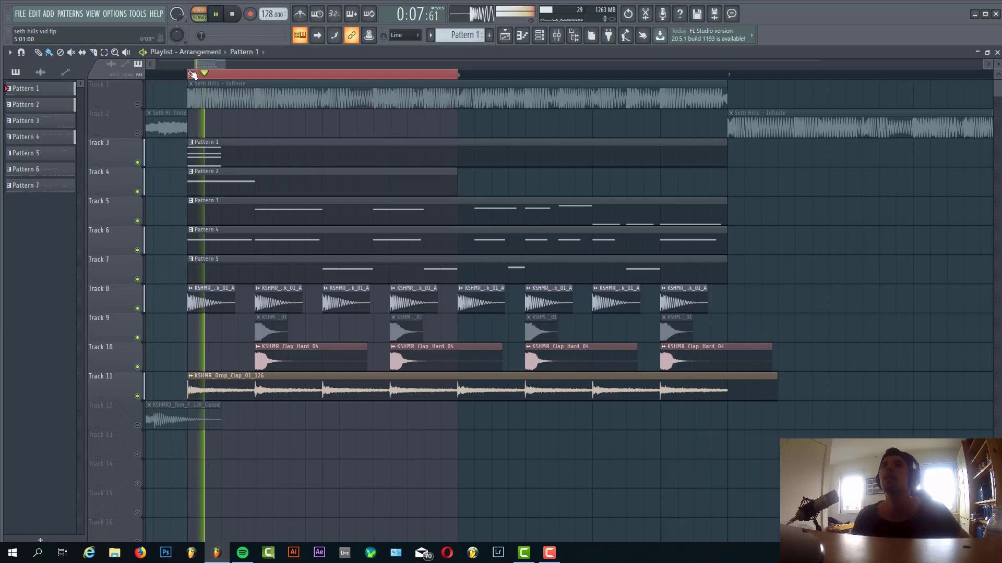
{"action": "double_click", "coordinate": [214, 192]}
{"action": "key", "text": "space"}
{"action": "left_click", "coordinate": [198, 14]}
{"action": "key", "text": "space"}
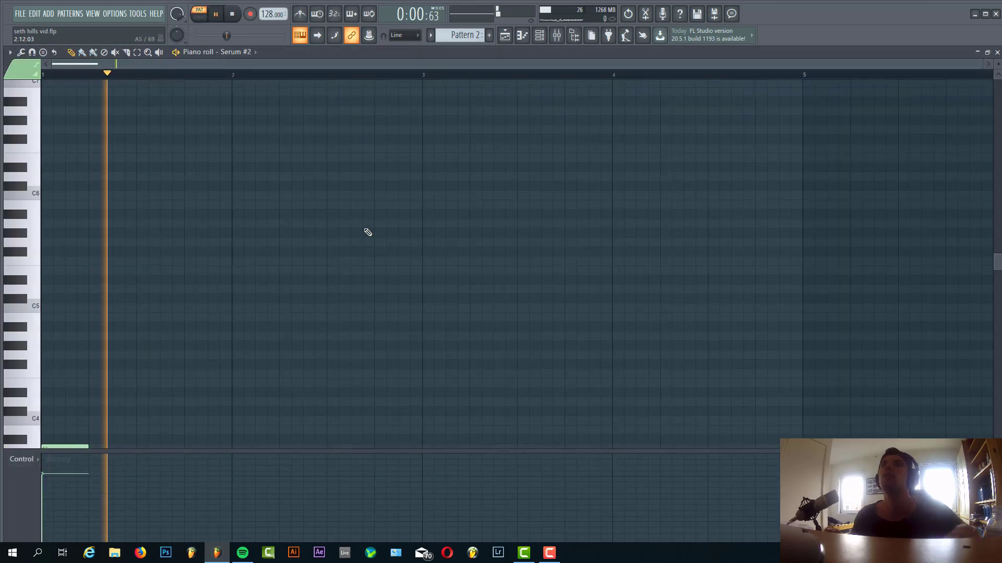
Open the Serum #2 patch and examine its D1 BS 1 preset's LFO 1 and effects chain from Hyper to Reverb.
{"action": "key", "text": "Escape"}
{"action": "left_click", "coordinate": [81, 94]}
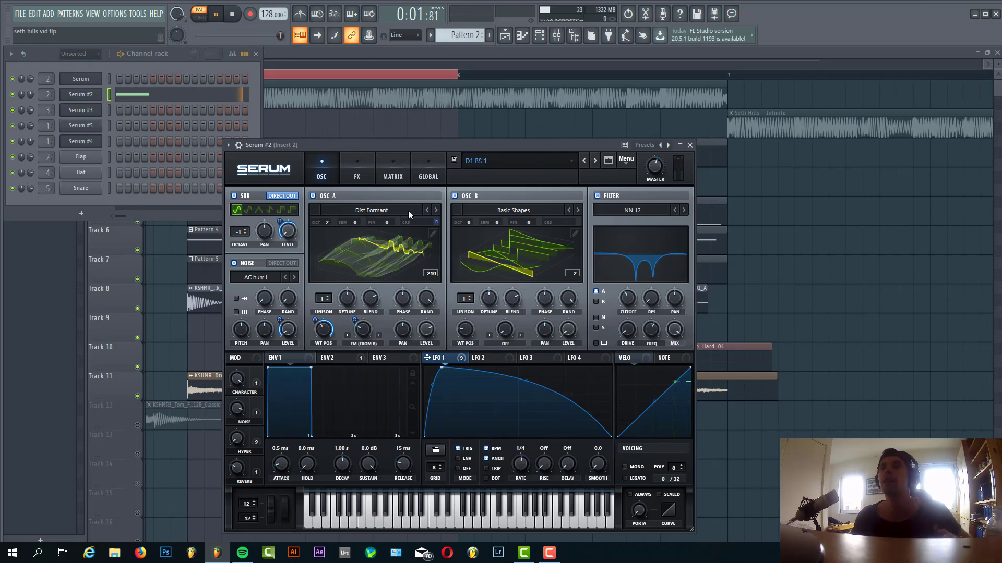
{"action": "left_click", "coordinate": [360, 176]}
{"action": "left_click_drag", "start_coordinate": [375, 146], "coordinate": [403, 186]}
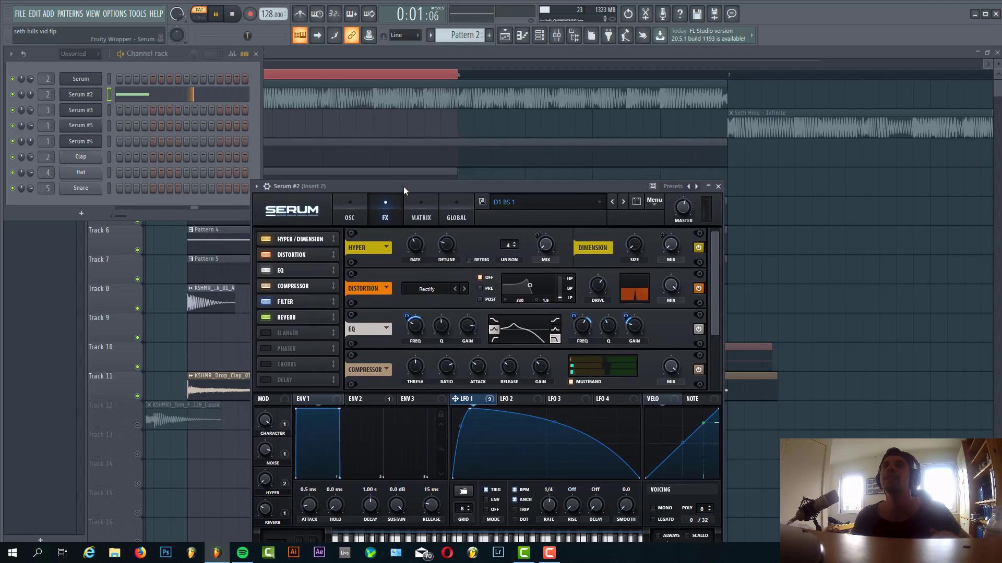
{"action": "left_click_drag", "start_coordinate": [718, 289], "coordinate": [718, 342]}
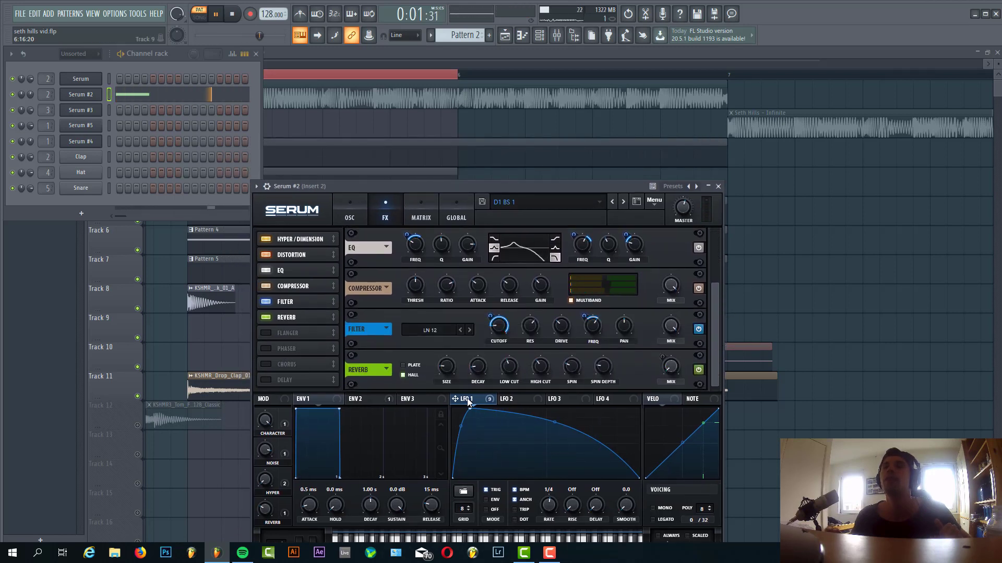
{"action": "left_click_drag", "start_coordinate": [716, 324], "coordinate": [716, 245]}
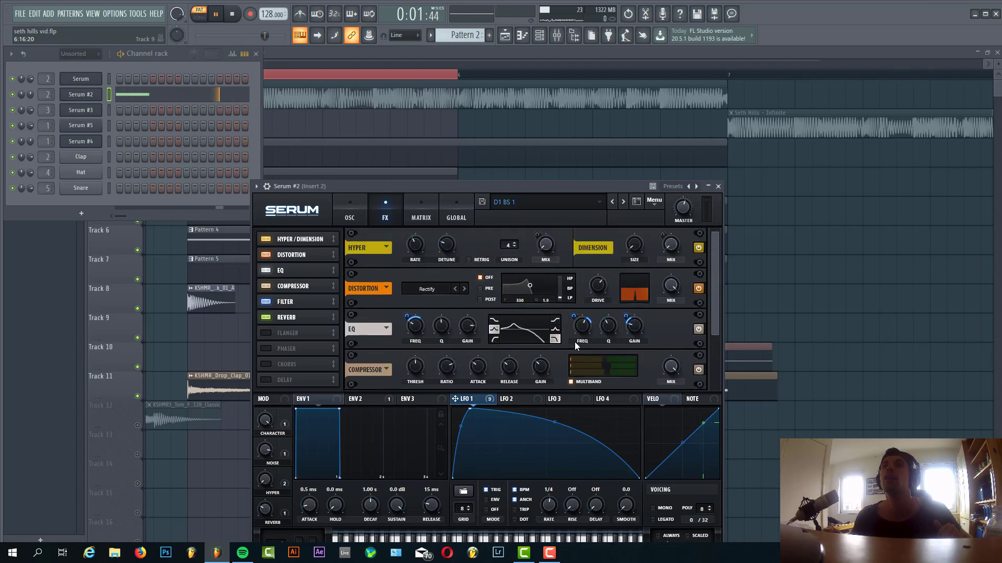
Return to the playlist and widen the time selection to run from about mid bar 3 to mid bar 8.
{"action": "key", "text": "F5"}
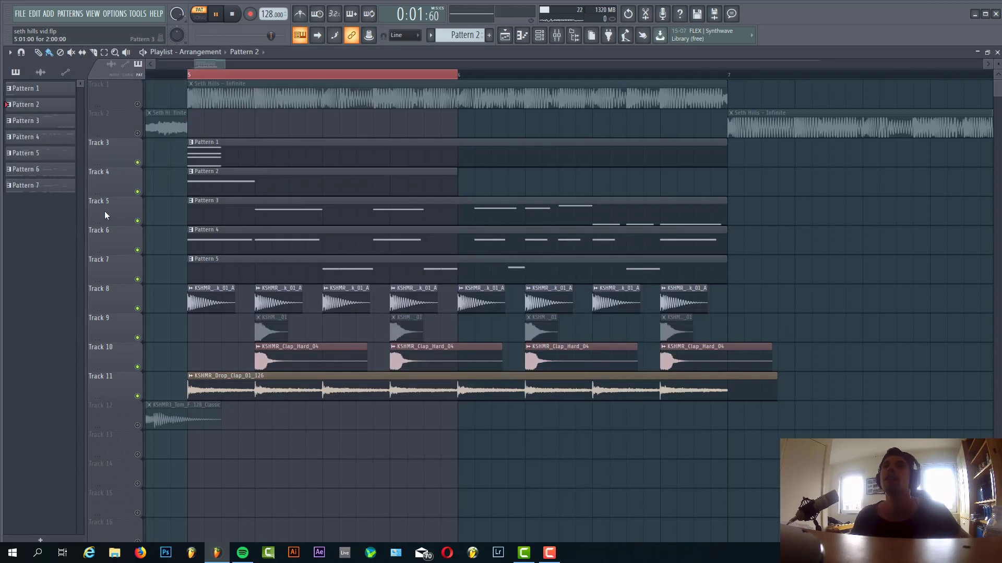
{"action": "left_click_drag", "start_coordinate": [751, 76], "coordinate": [877, 93]}
{"action": "scroll", "coordinate": [718, 328], "scroll_direction": "down", "scroll_amount": 1}
{"action": "scroll", "coordinate": [720, 331], "scroll_direction": "down", "scroll_amount": 3}
{"action": "left_click_drag", "start_coordinate": [479, 76], "coordinate": [344, 91]}
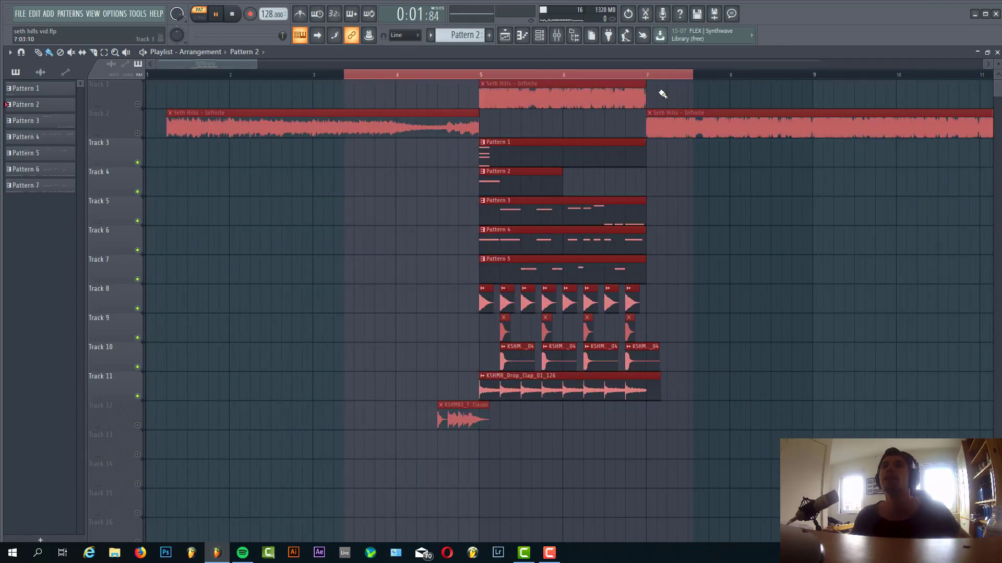
{"action": "left_click_drag", "start_coordinate": [693, 77], "coordinate": [781, 83]}
Play the selected range in song mode with track 2 and tracks 12 to 16 unmuted, and stop playback.
{"action": "key", "text": "l"}
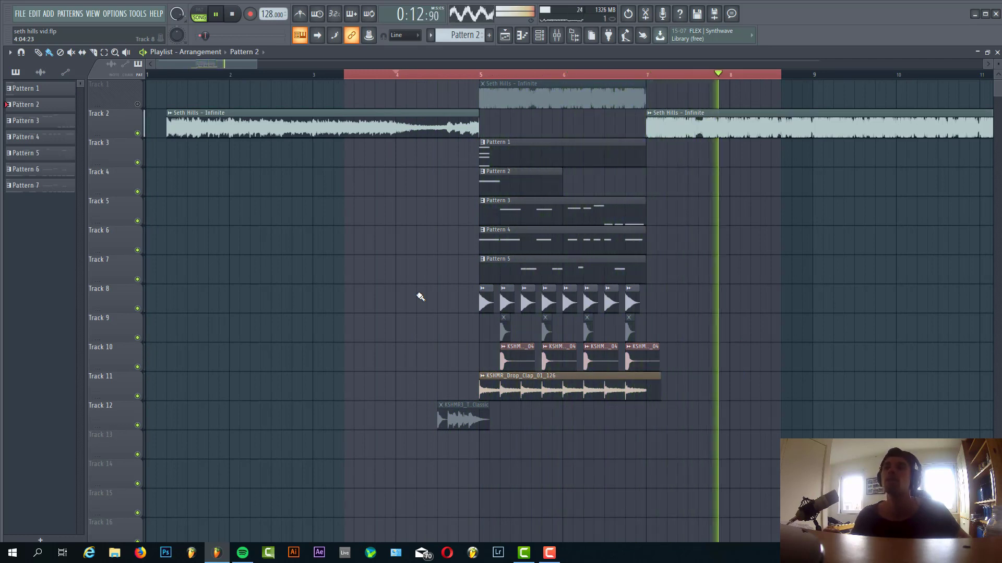
{"action": "key", "text": "space"}
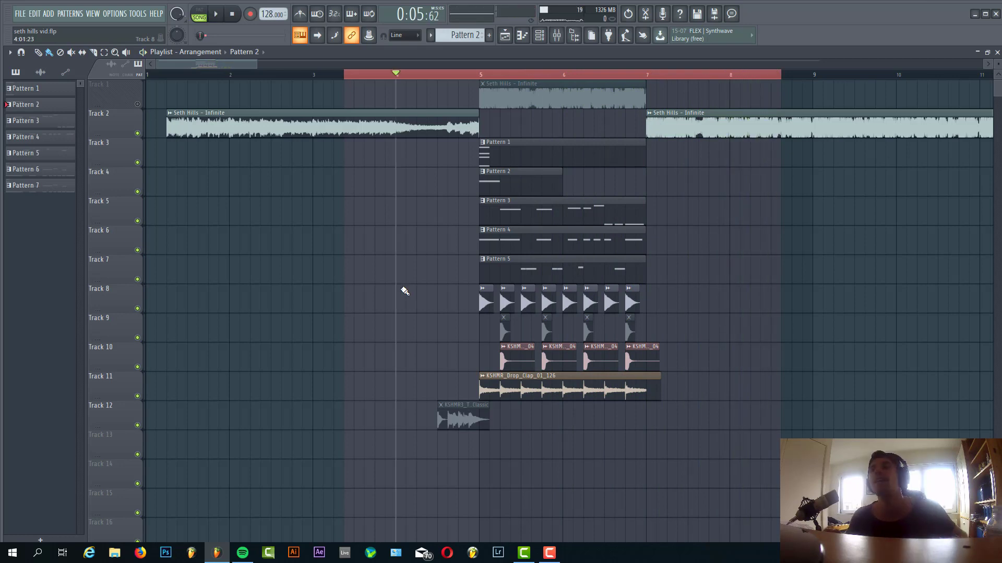